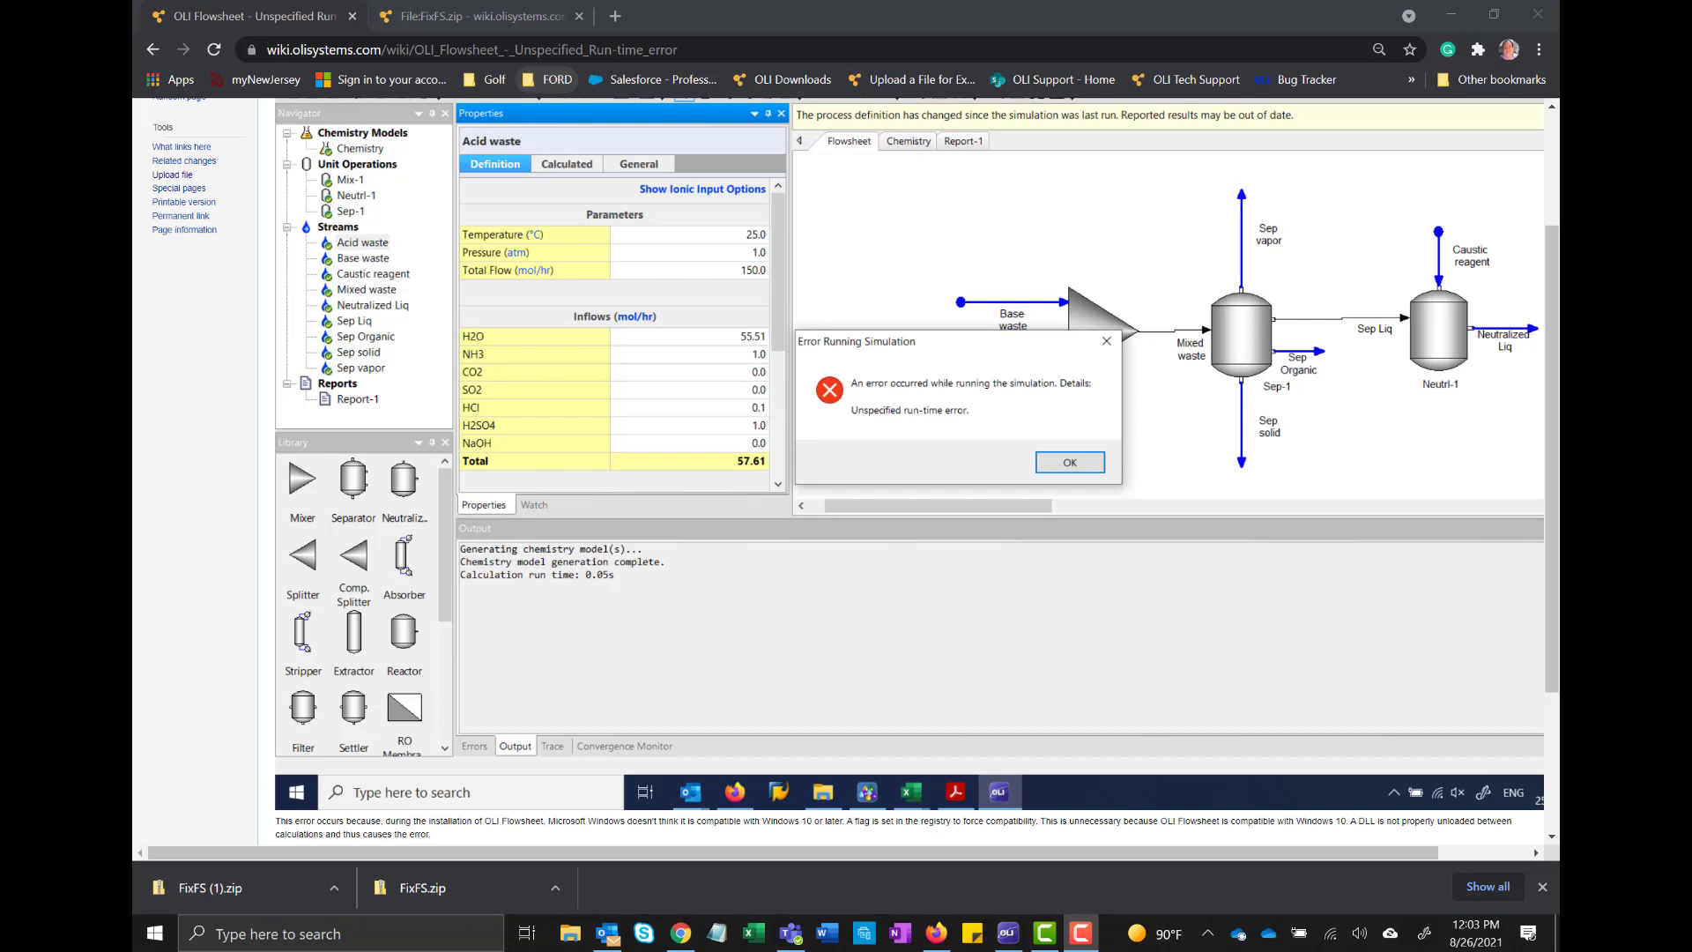
- Review the run-time error article, clear the old downloads from view, and download the Fix Flowsheet batch files
{"action": "scroll", "coordinate": [917, 617], "scroll_direction": "up", "scroll_amount": 2}
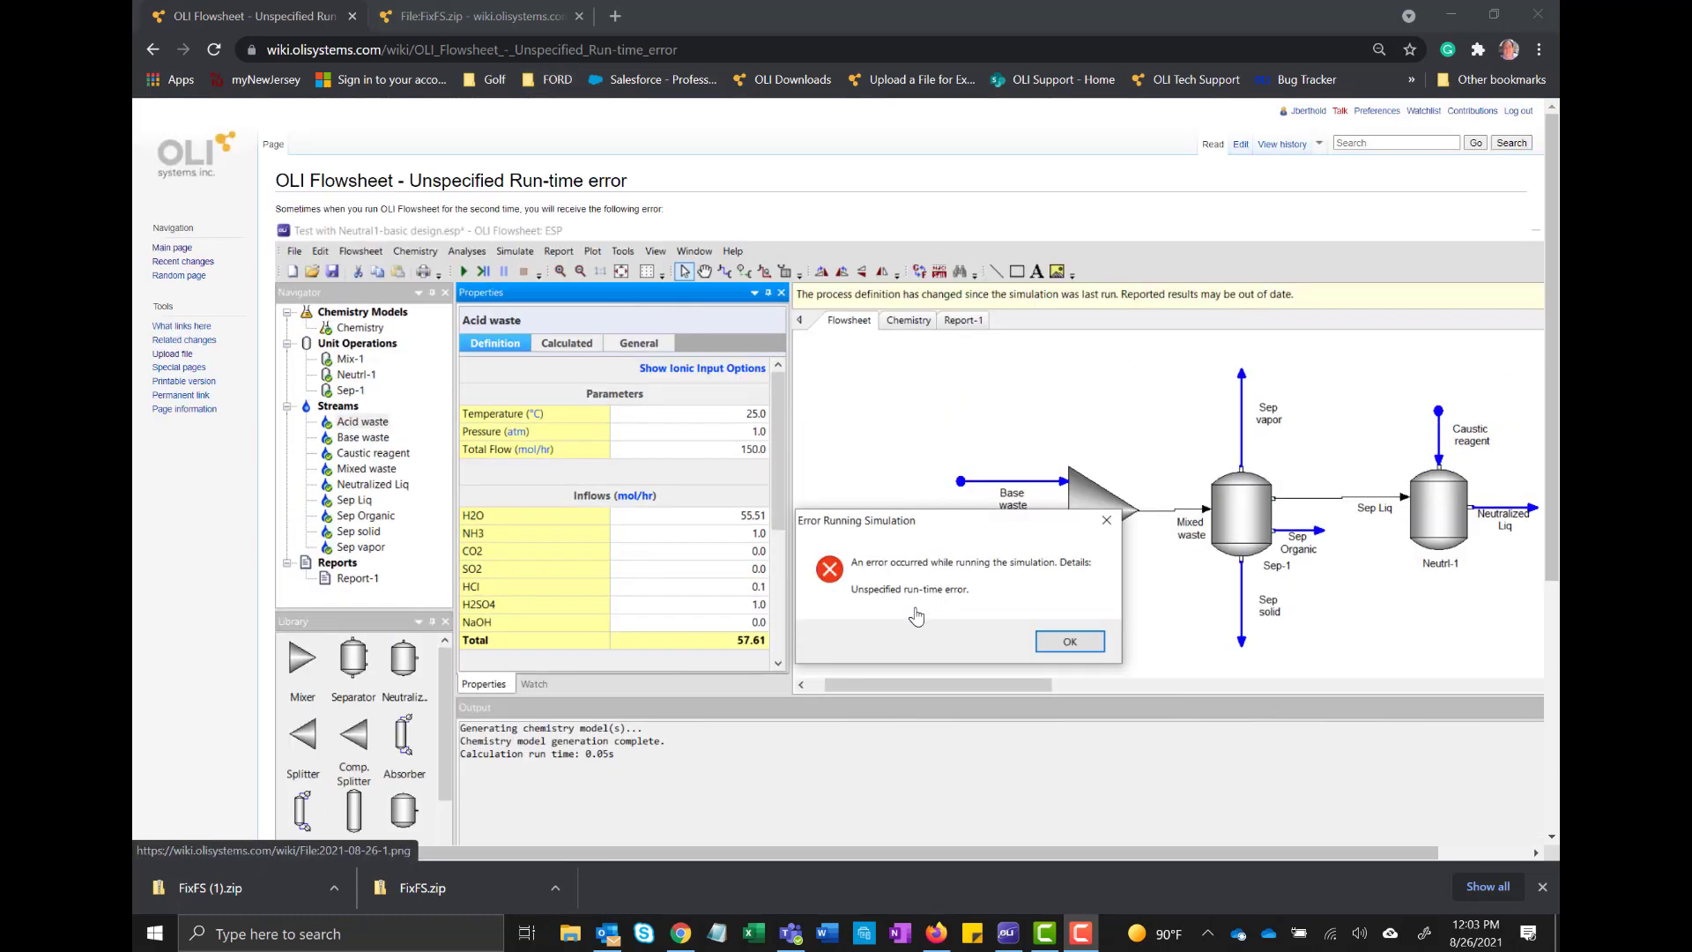
{"action": "scroll", "coordinate": [916, 618], "scroll_direction": "down", "scroll_amount": 1}
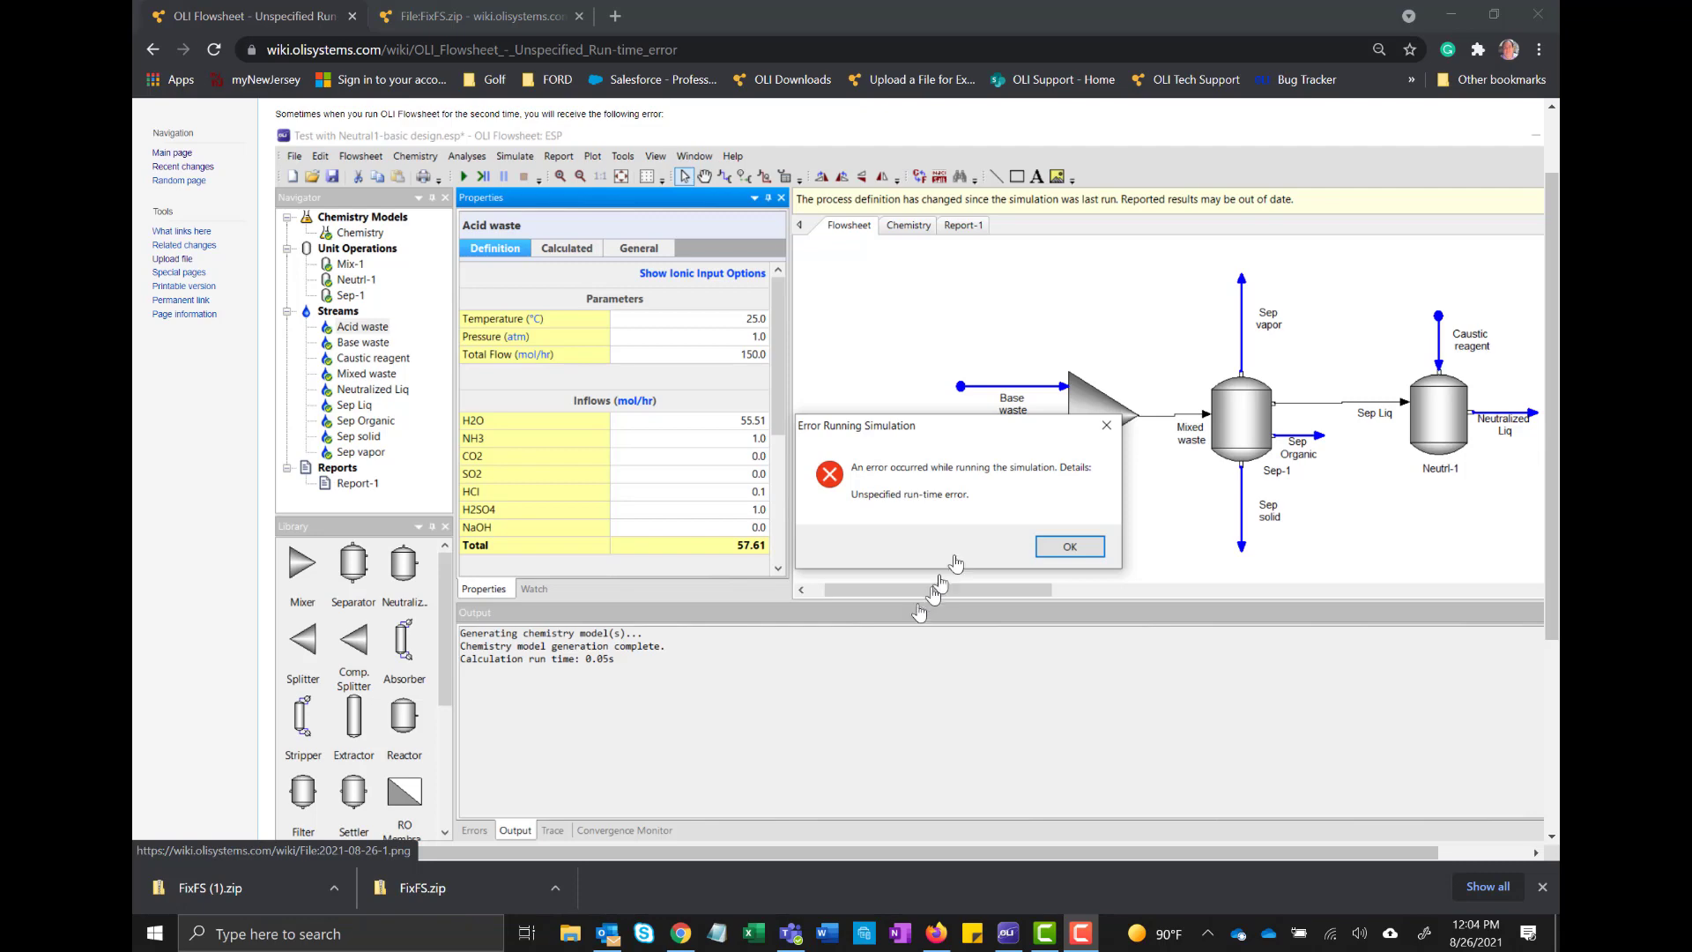
{"action": "scroll", "coordinate": [992, 559], "scroll_direction": "down", "scroll_amount": 3}
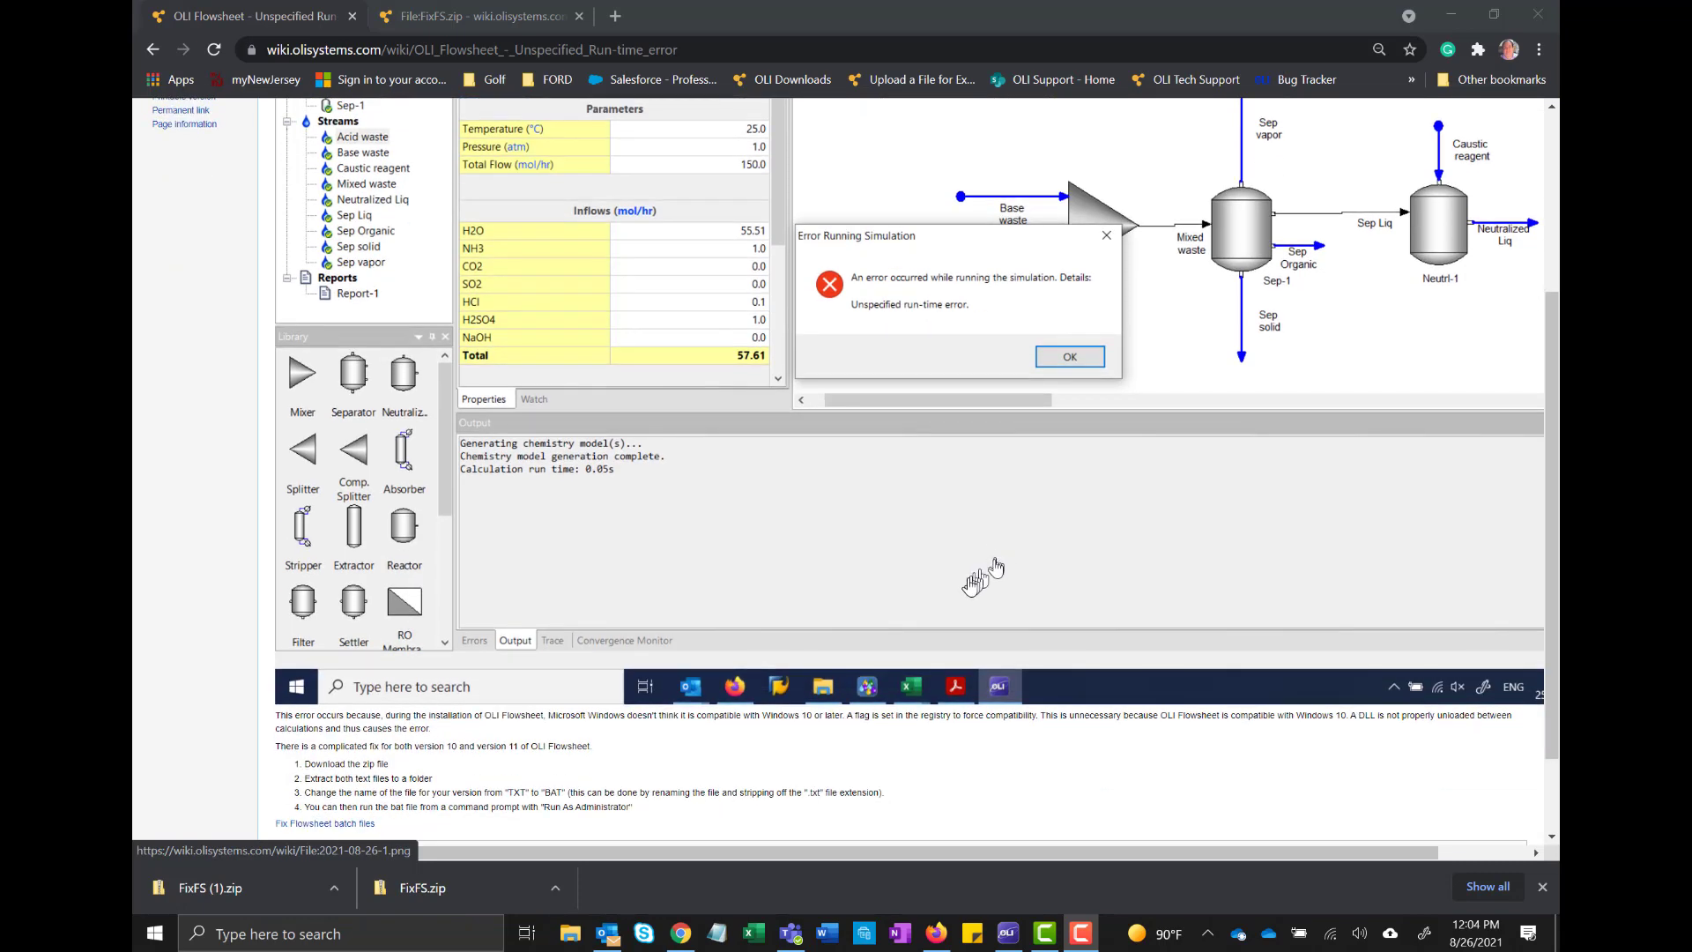
{"action": "scroll", "coordinate": [948, 564], "scroll_direction": "up", "scroll_amount": 3}
{"action": "scroll", "coordinate": [886, 529], "scroll_direction": "down", "scroll_amount": 5}
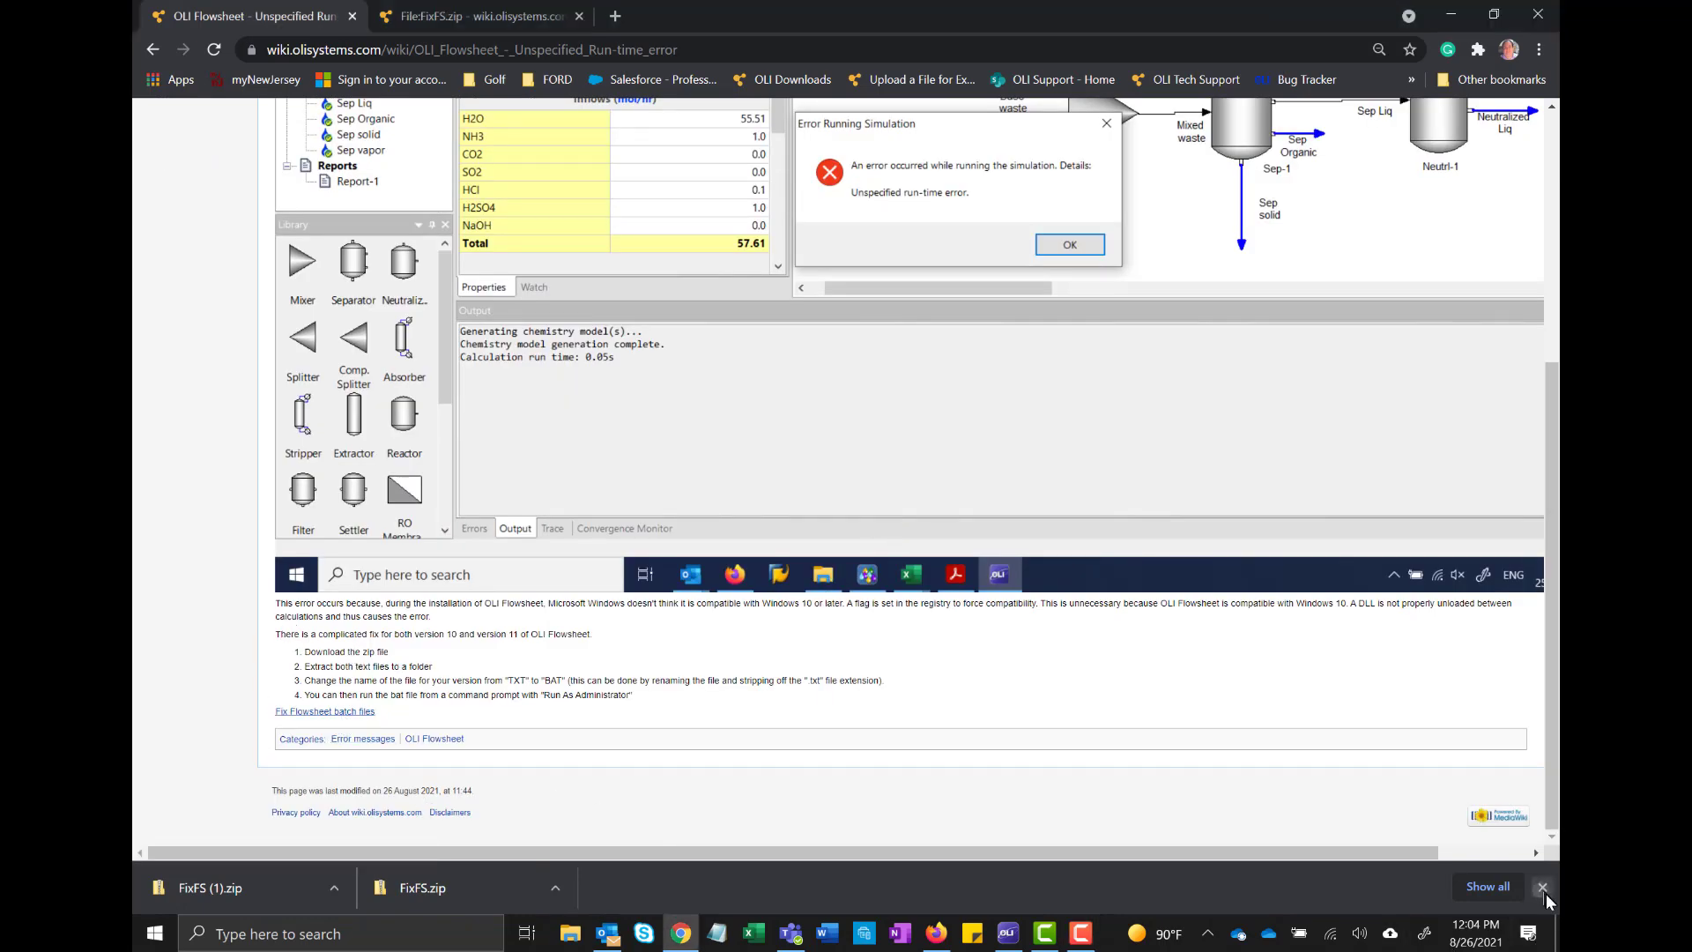
{"action": "left_click", "coordinate": [1542, 887]}
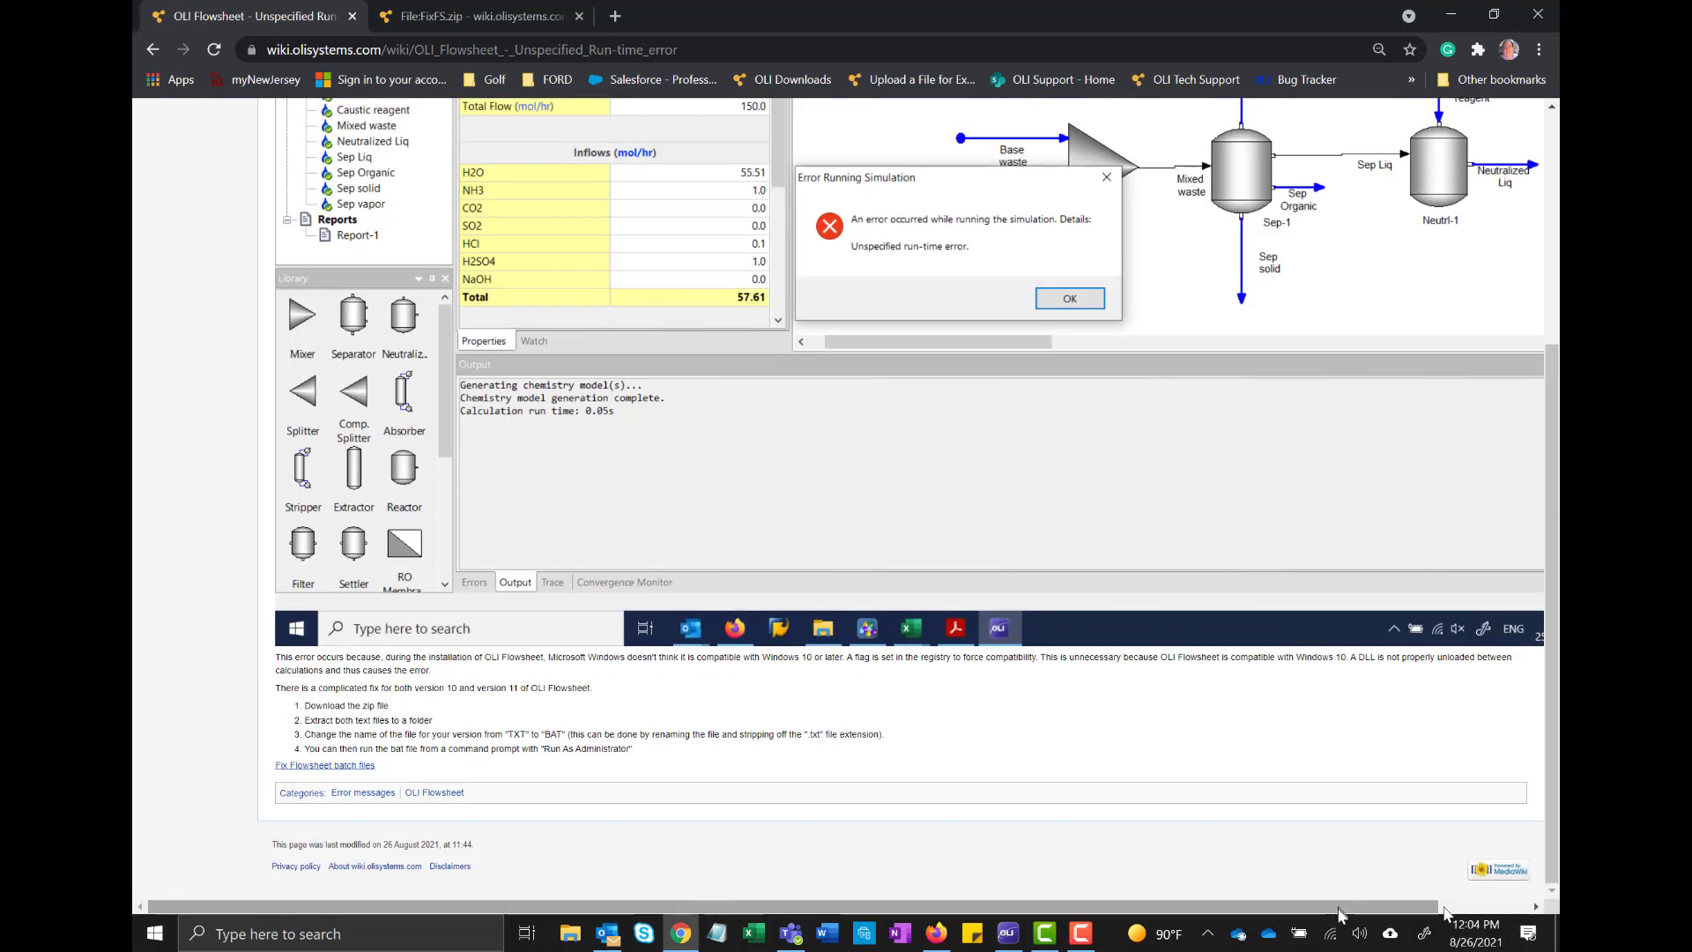
{"action": "left_click", "coordinate": [352, 769]}
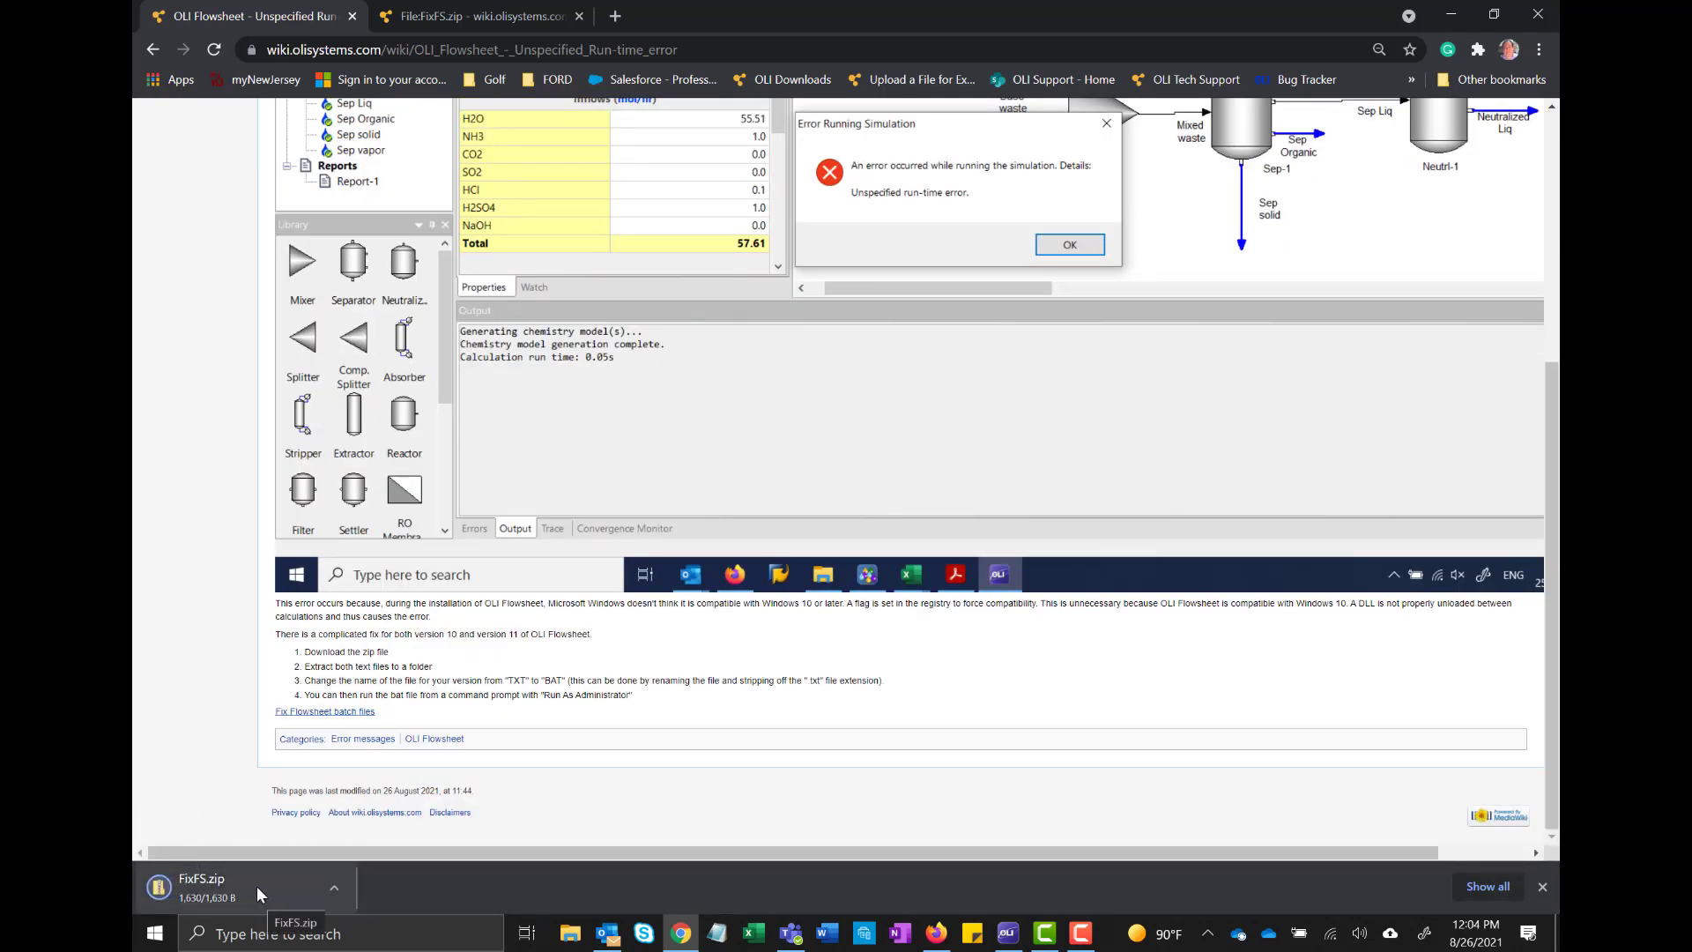
- Show the downloaded FixFS.zip in its folder and extract FixFS-V10.bat.txt and FixFS-V11.bat.txt into Downloads
{"action": "right_click", "coordinate": [257, 886]}
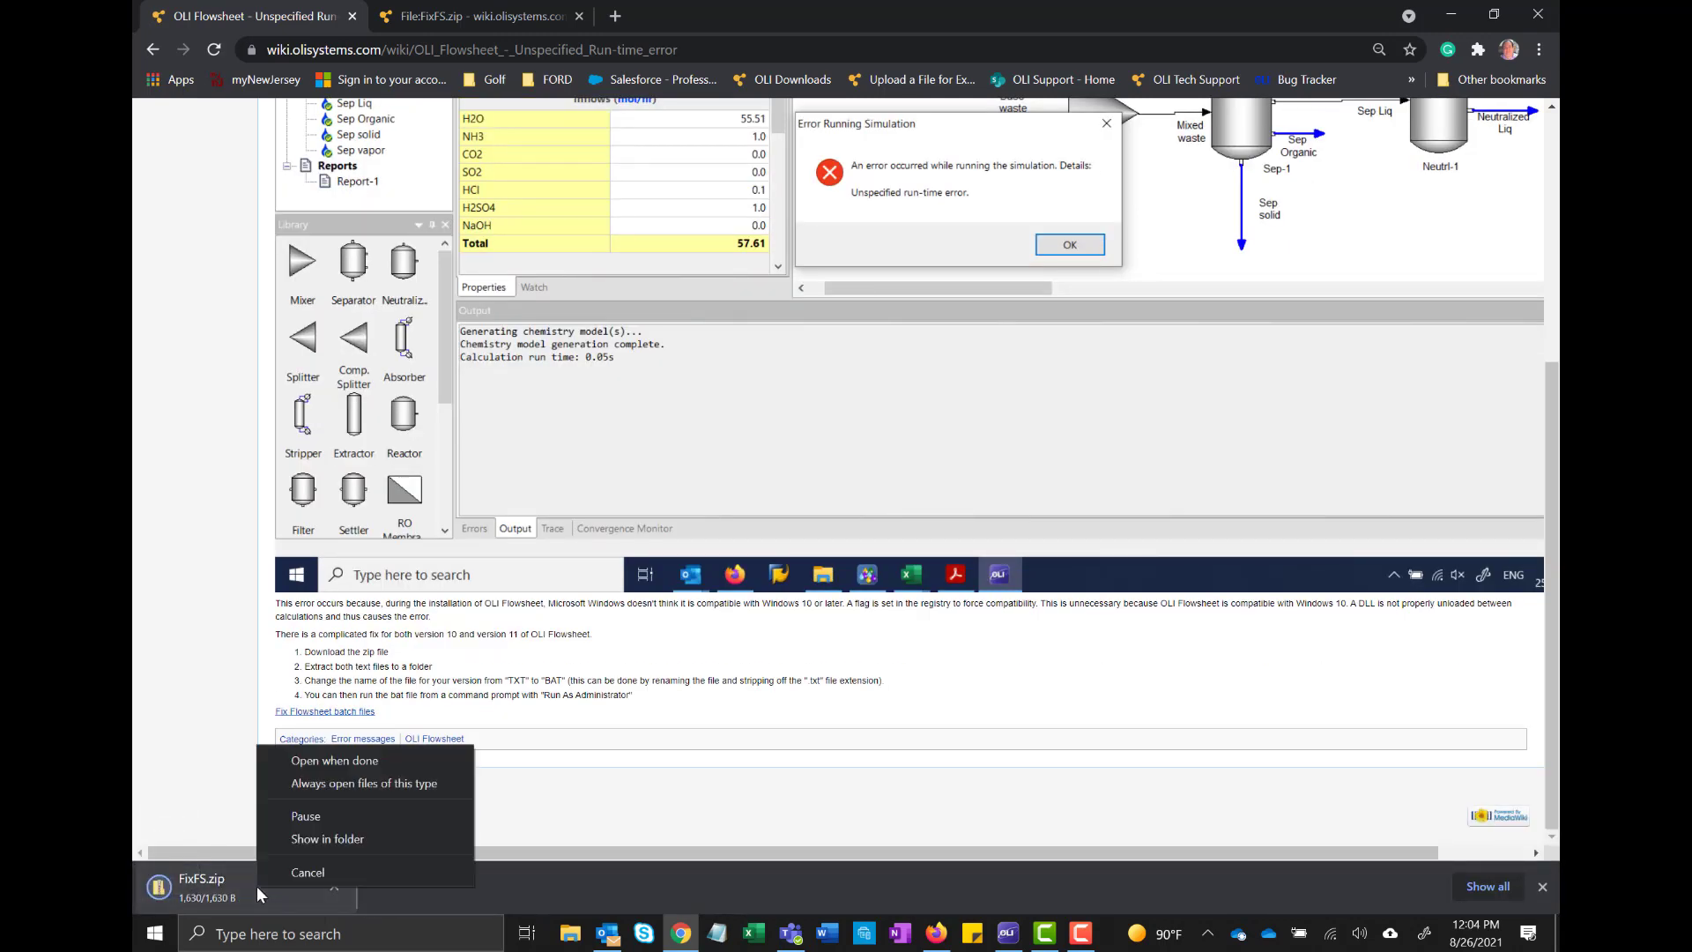
{"action": "left_click", "coordinate": [380, 838]}
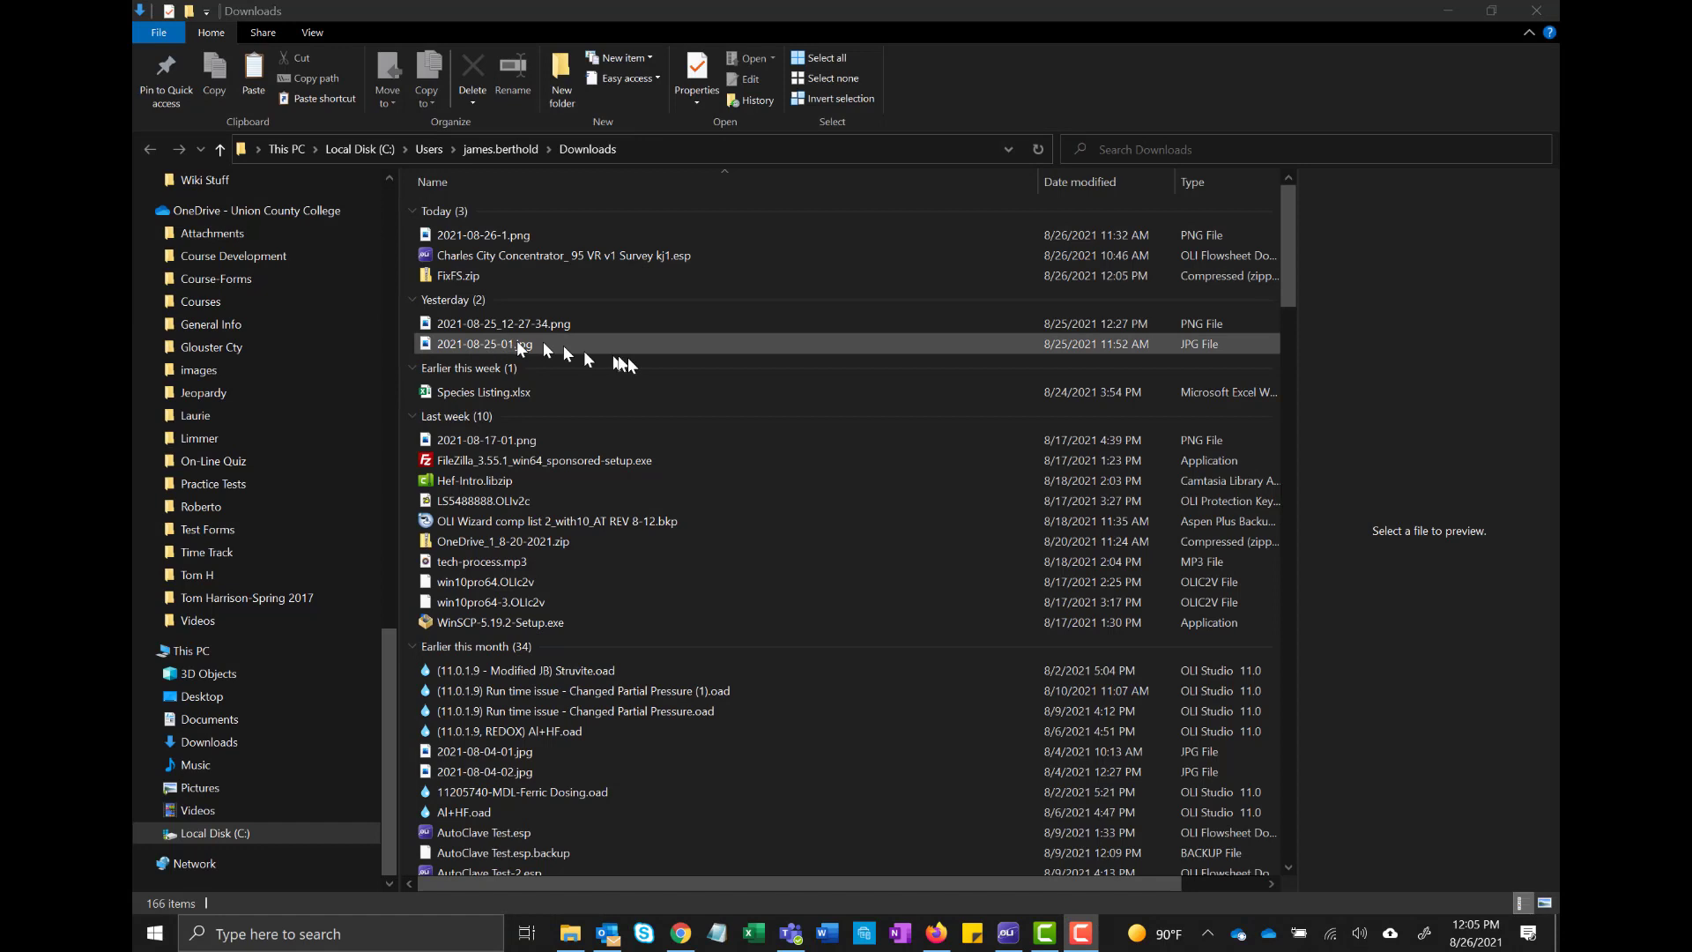
{"action": "left_click", "coordinate": [478, 275]}
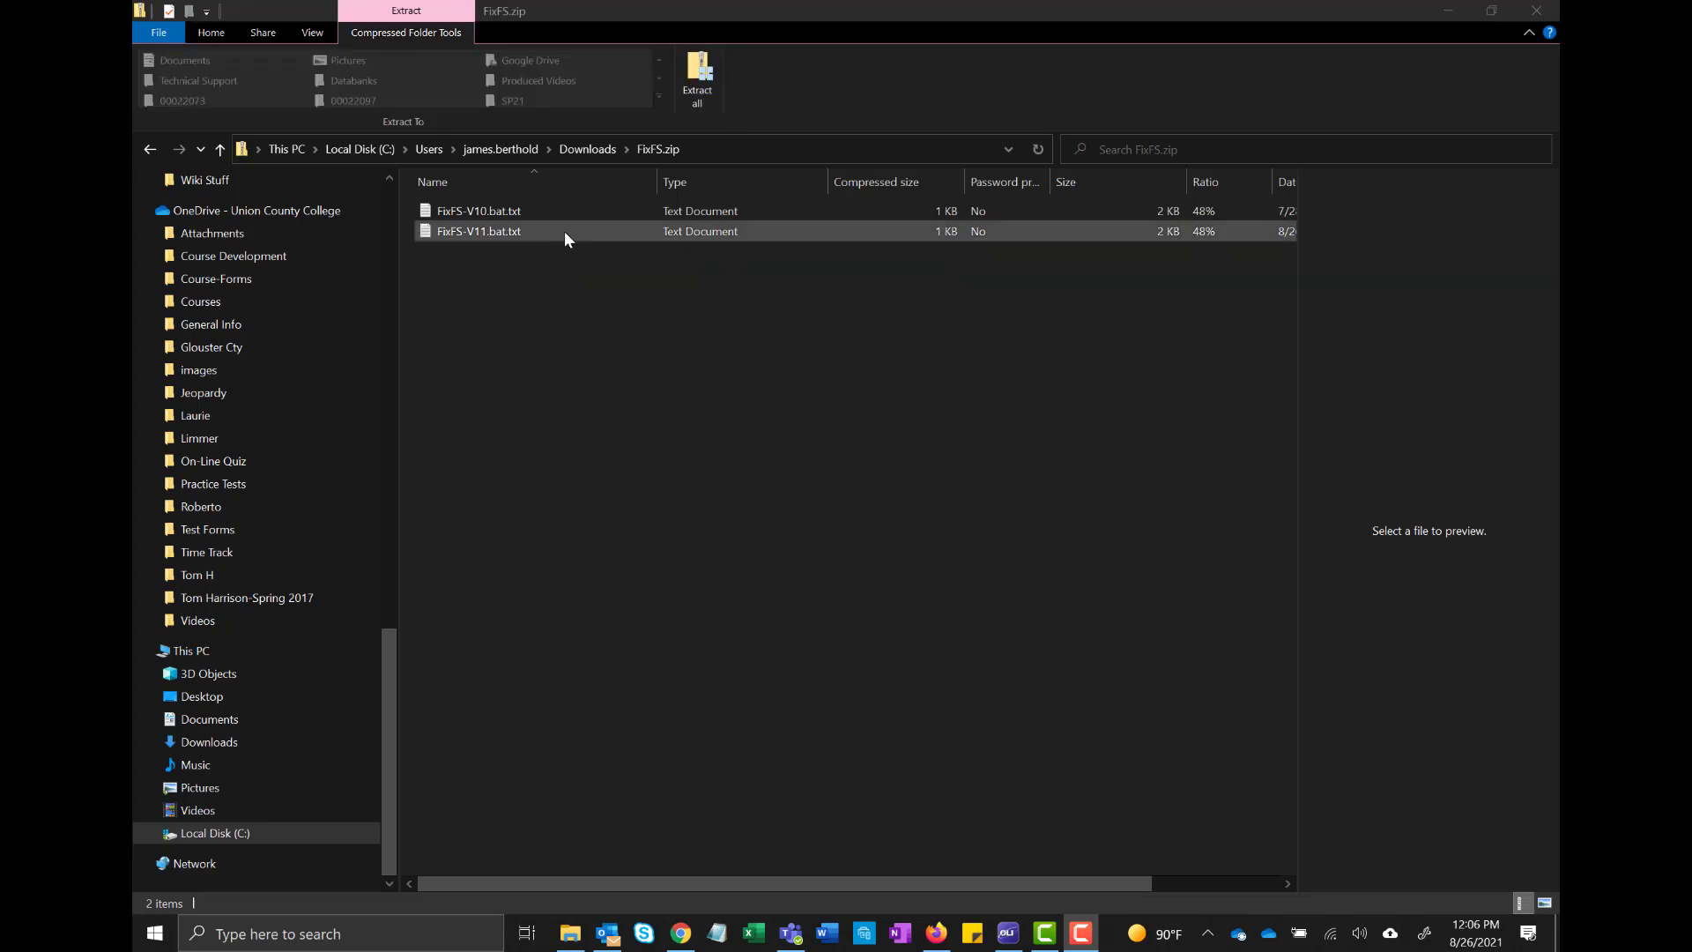
{"action": "left_click", "coordinate": [522, 209]}
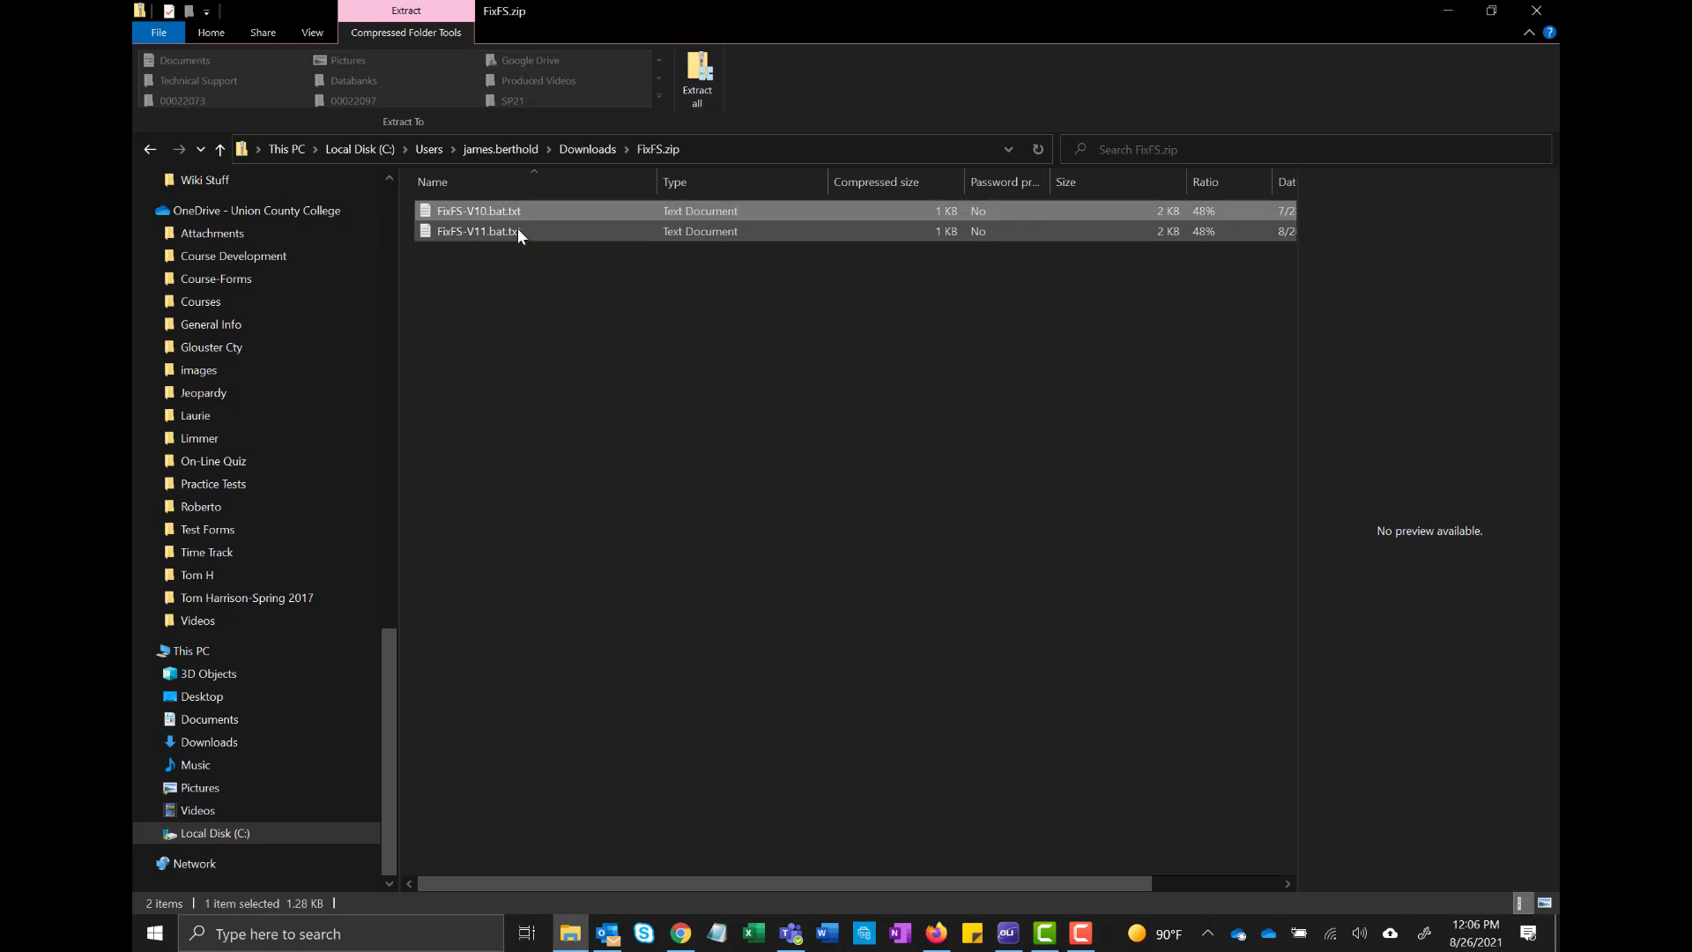
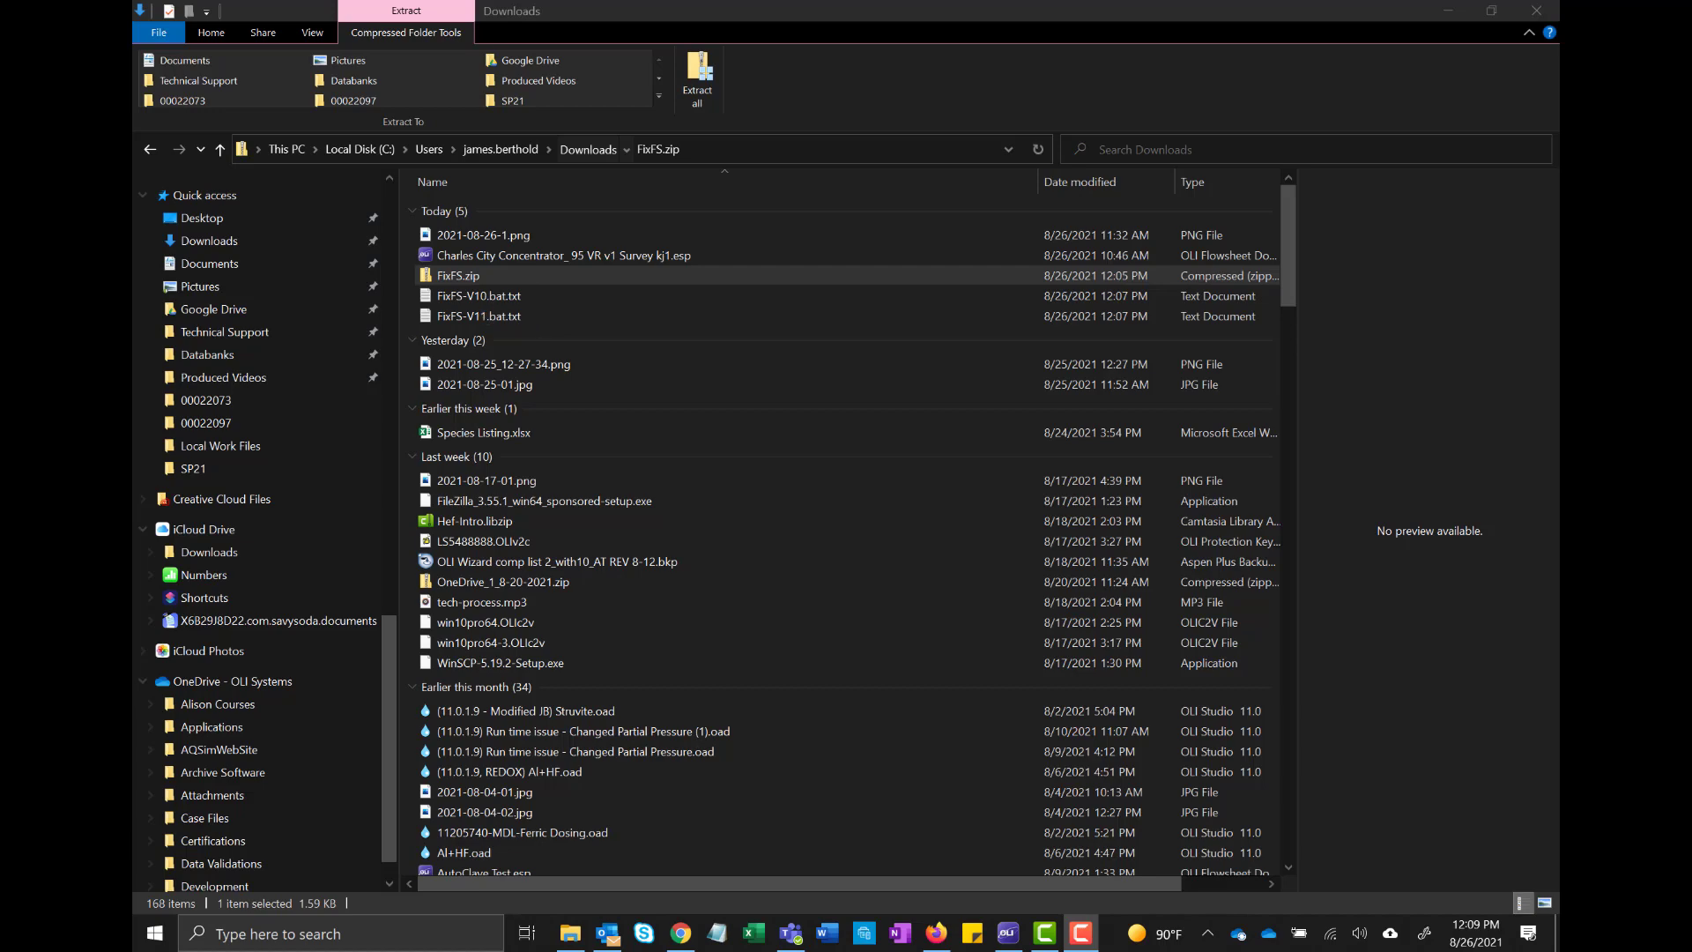
- Rename FixFS-V11.bat.txt in Downloads to FixFS-V11.bat, accepting the file extension change
{"action": "left_click", "coordinate": [499, 316]}
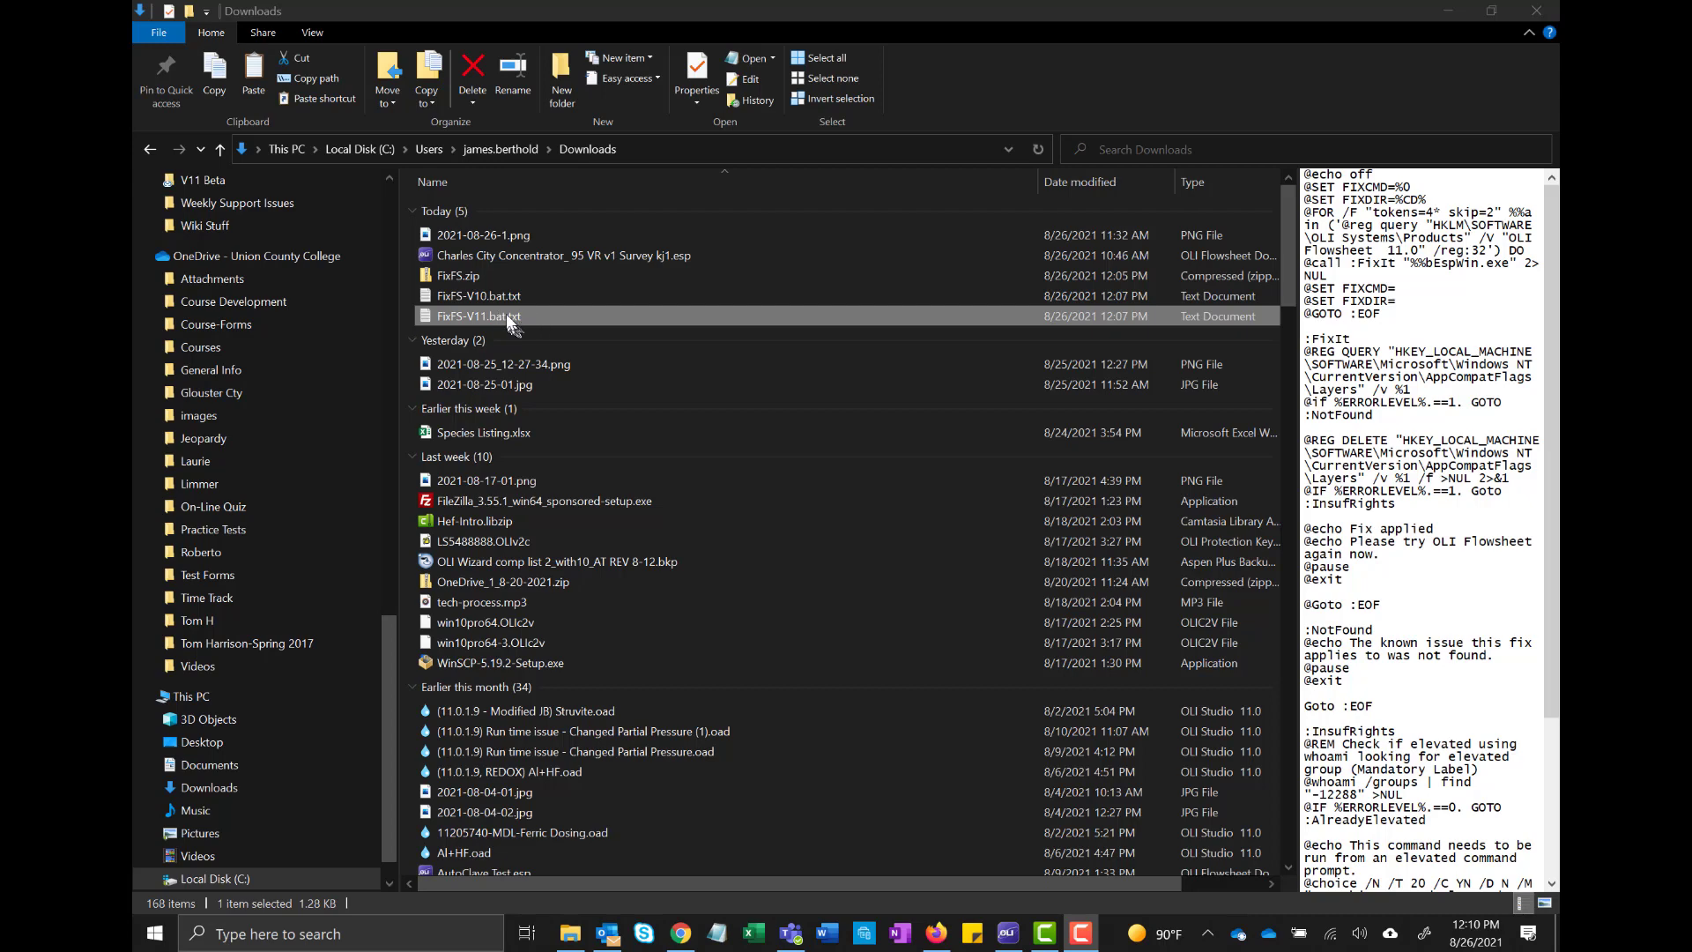
{"action": "double_click", "coordinate": [508, 317]}
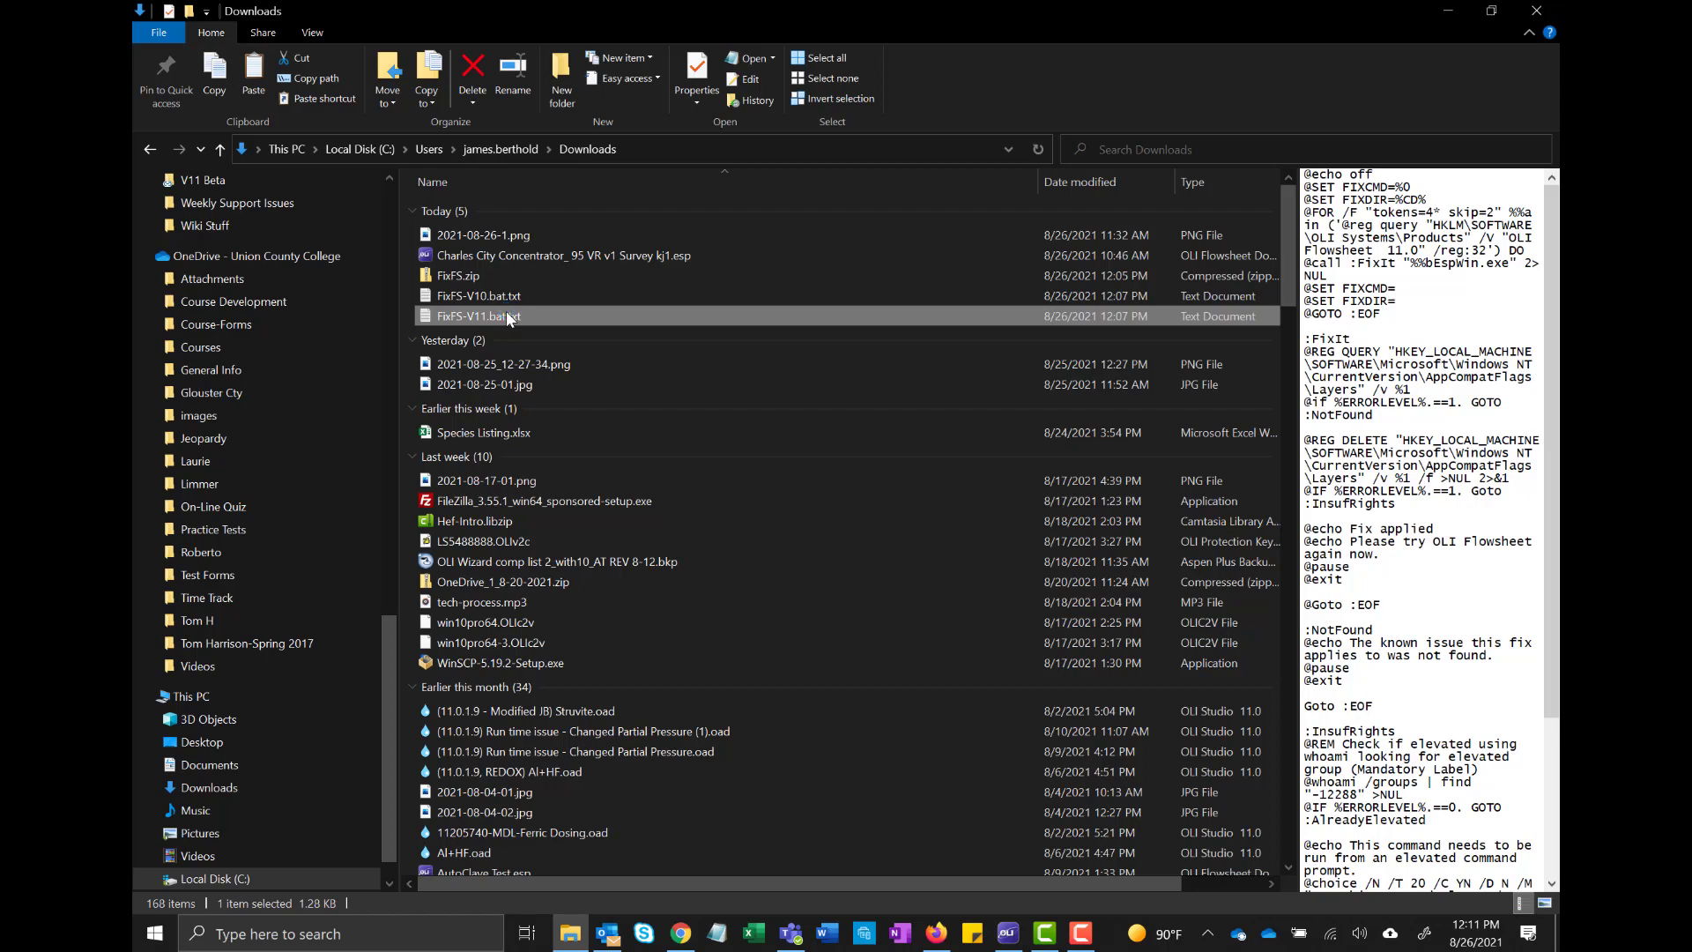
{"action": "right_click", "coordinate": [508, 317]}
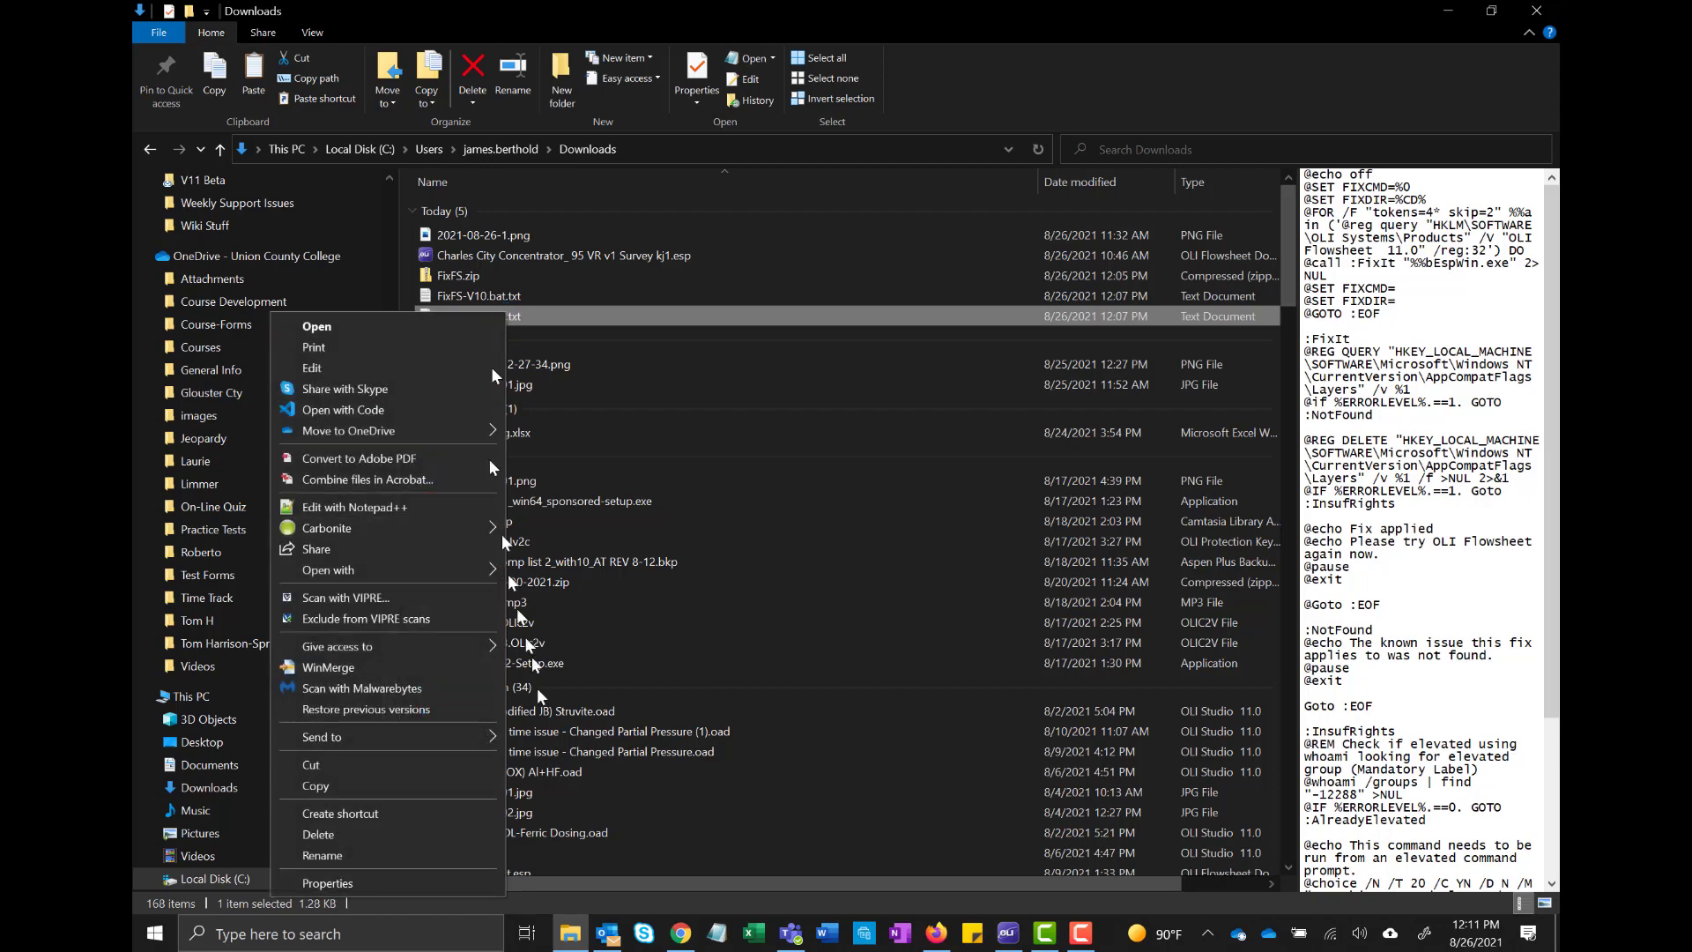
{"action": "left_click", "coordinate": [436, 854]}
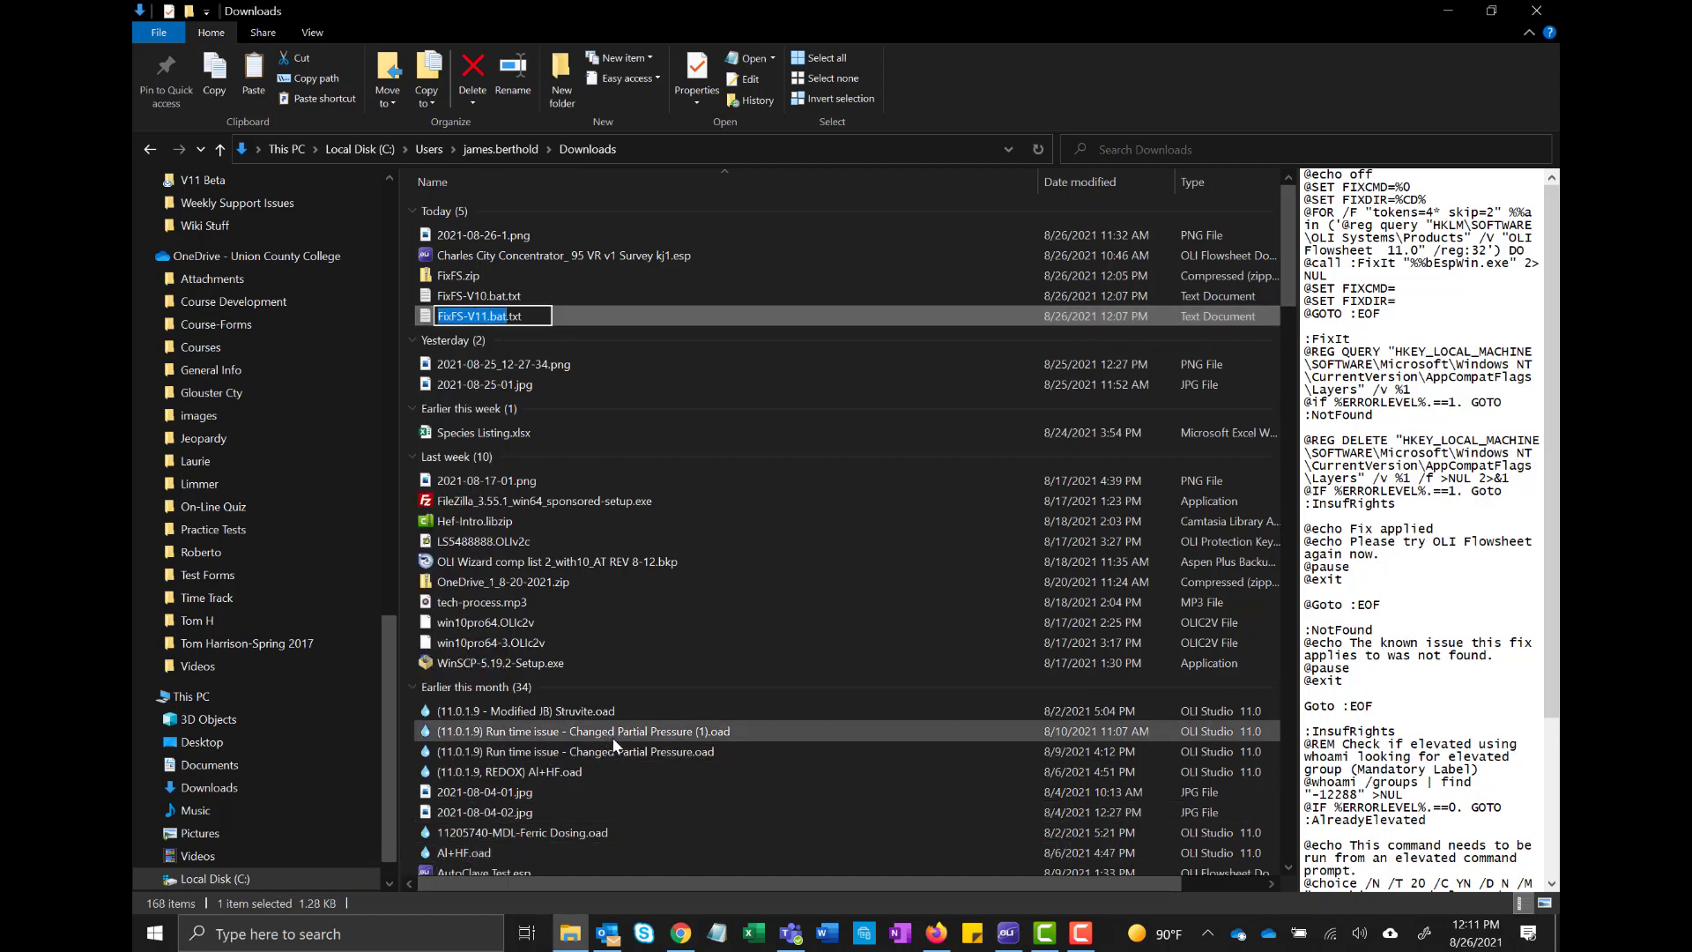
{"action": "key", "text": "Right"}
{"action": "key", "text": "Right"}
{"action": "key", "text": "Right"}
{"action": "key", "text": "BackSpace"}
{"action": "key", "text": "BackSpace"}
{"action": "key", "text": "BackSpace"}
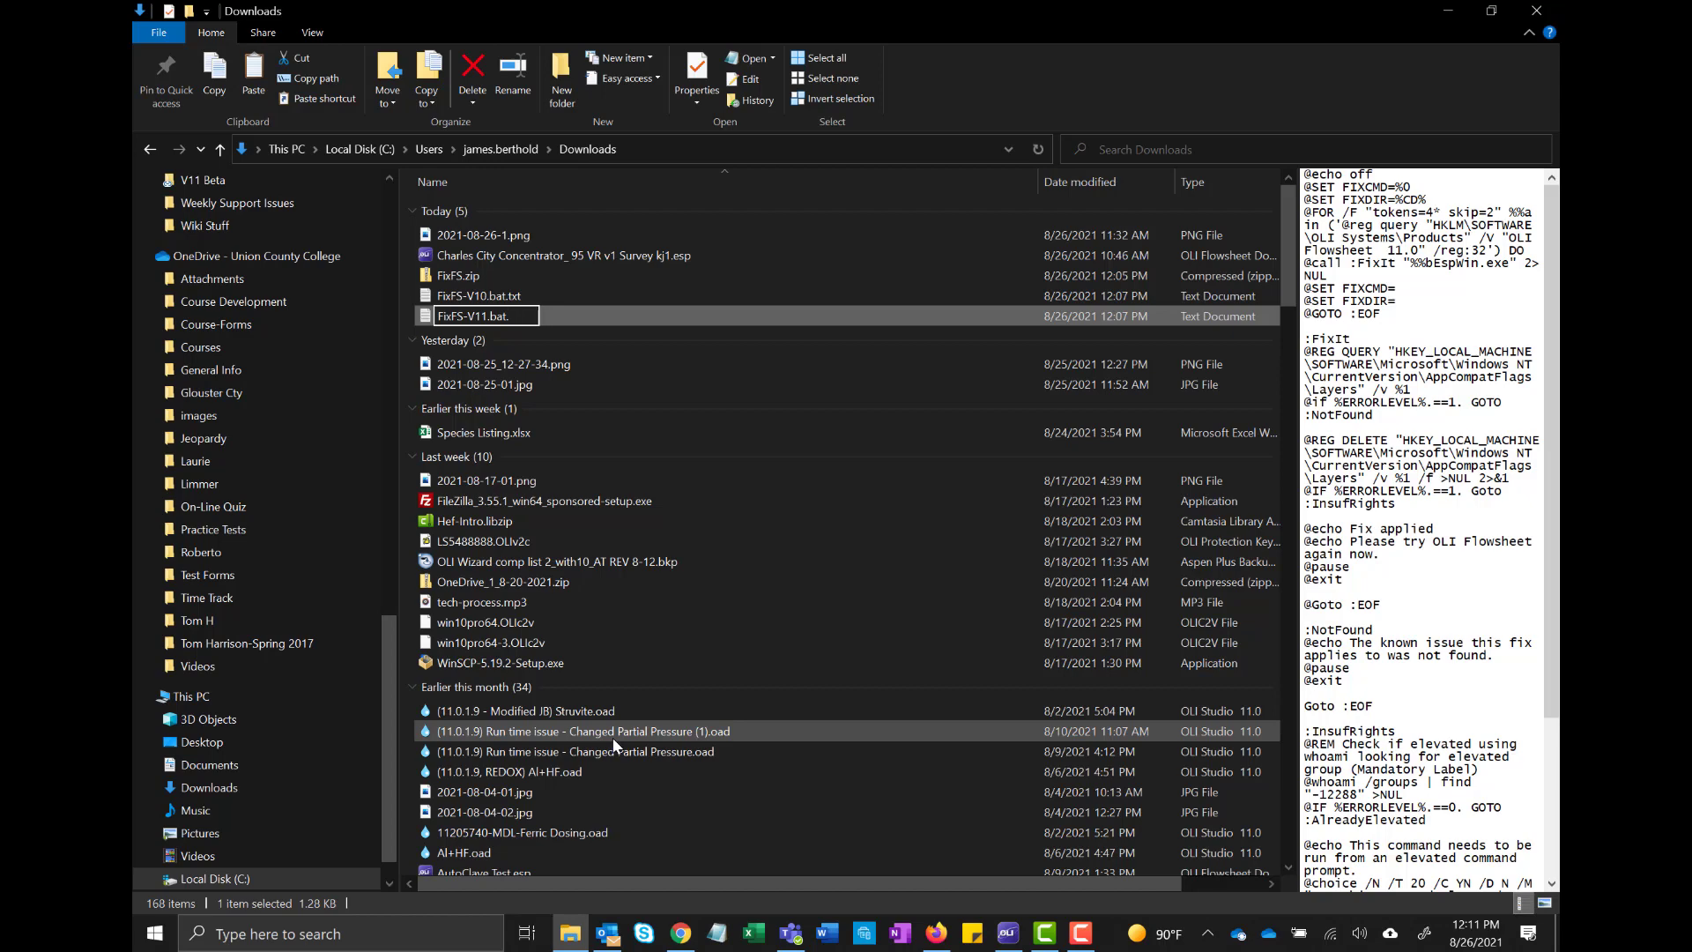
{"action": "key", "text": "BackSpace"}
{"action": "key", "text": "Return"}
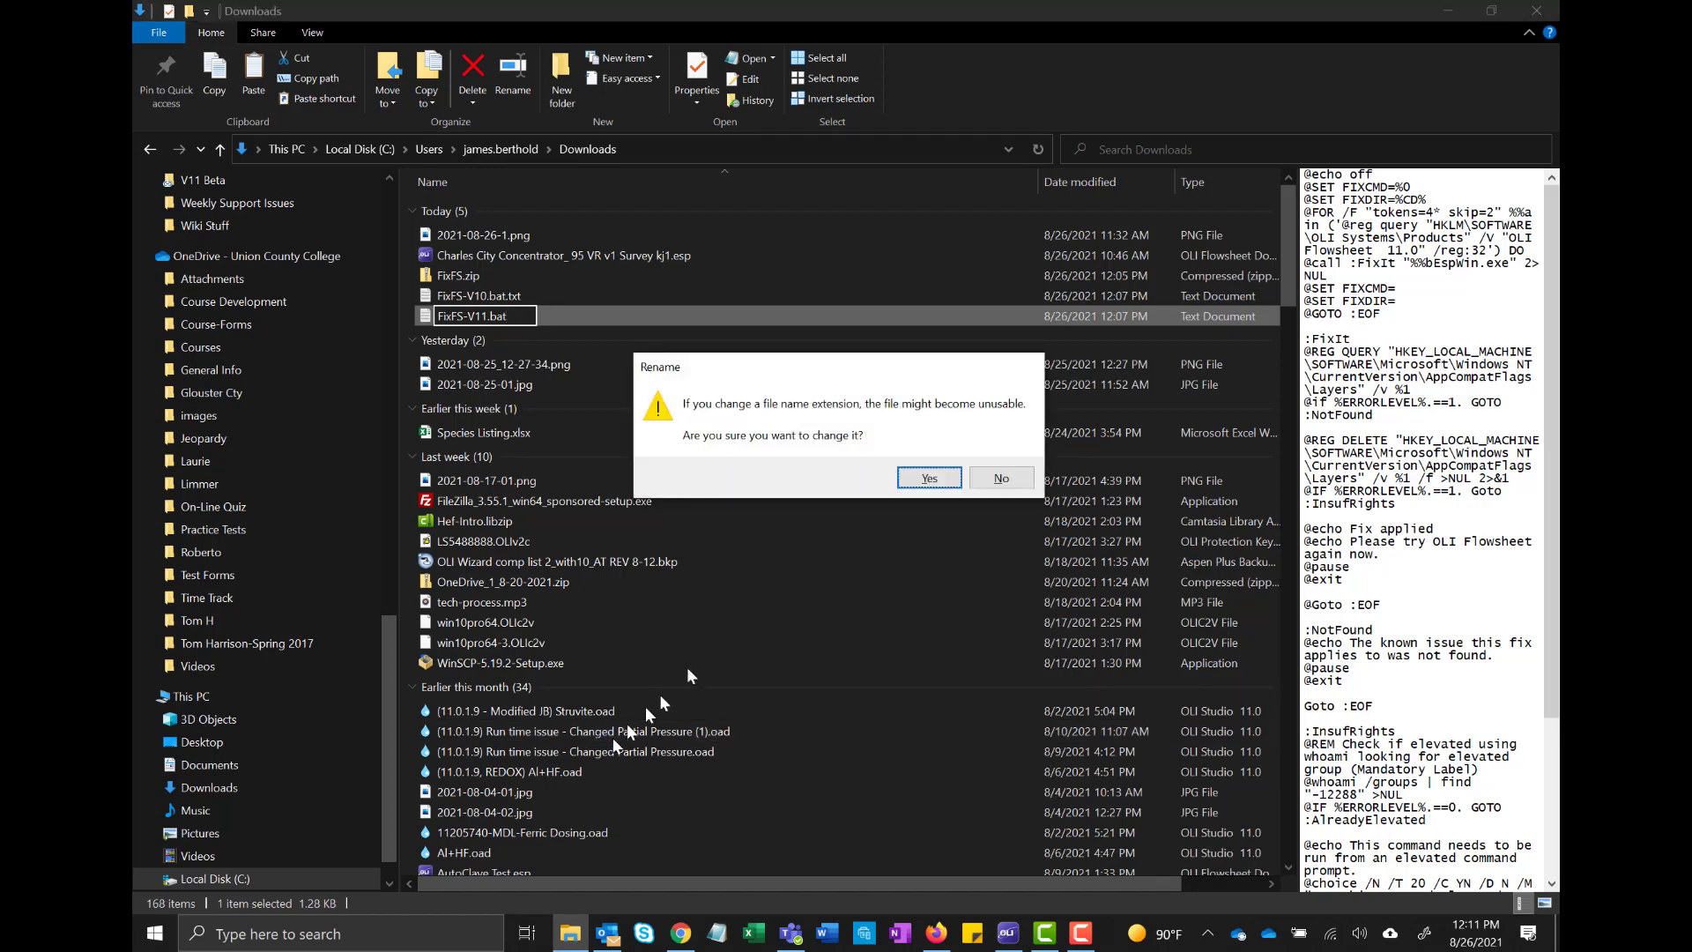
{"action": "left_click", "coordinate": [931, 478]}
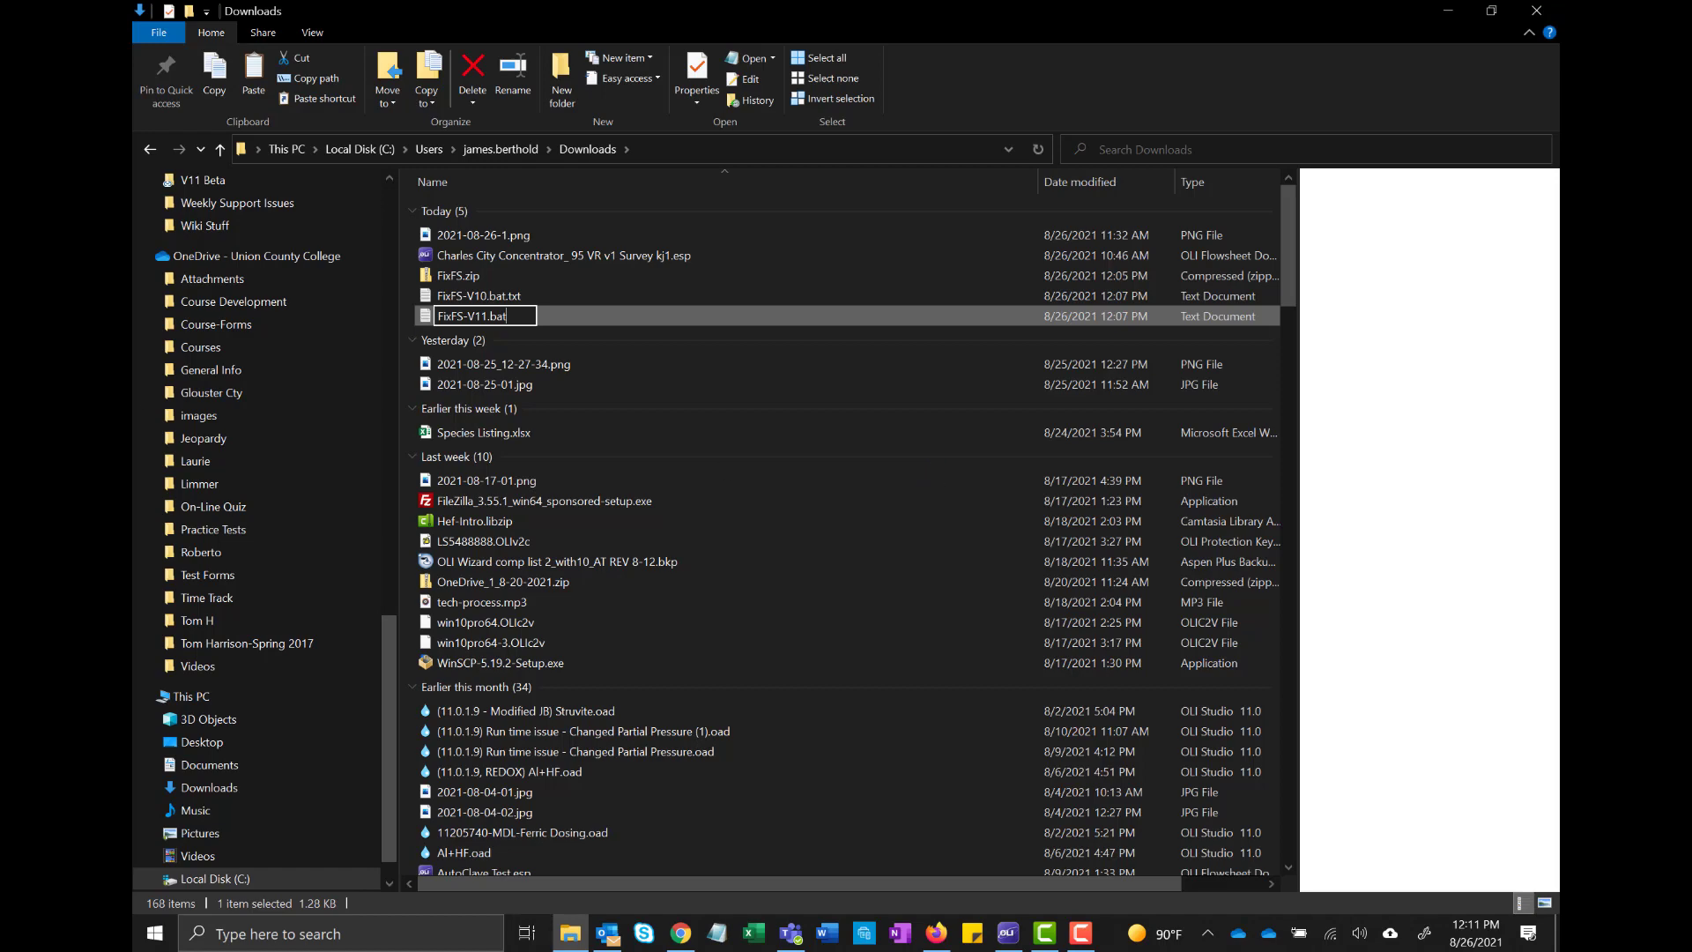
{"action": "key", "text": "Return"}
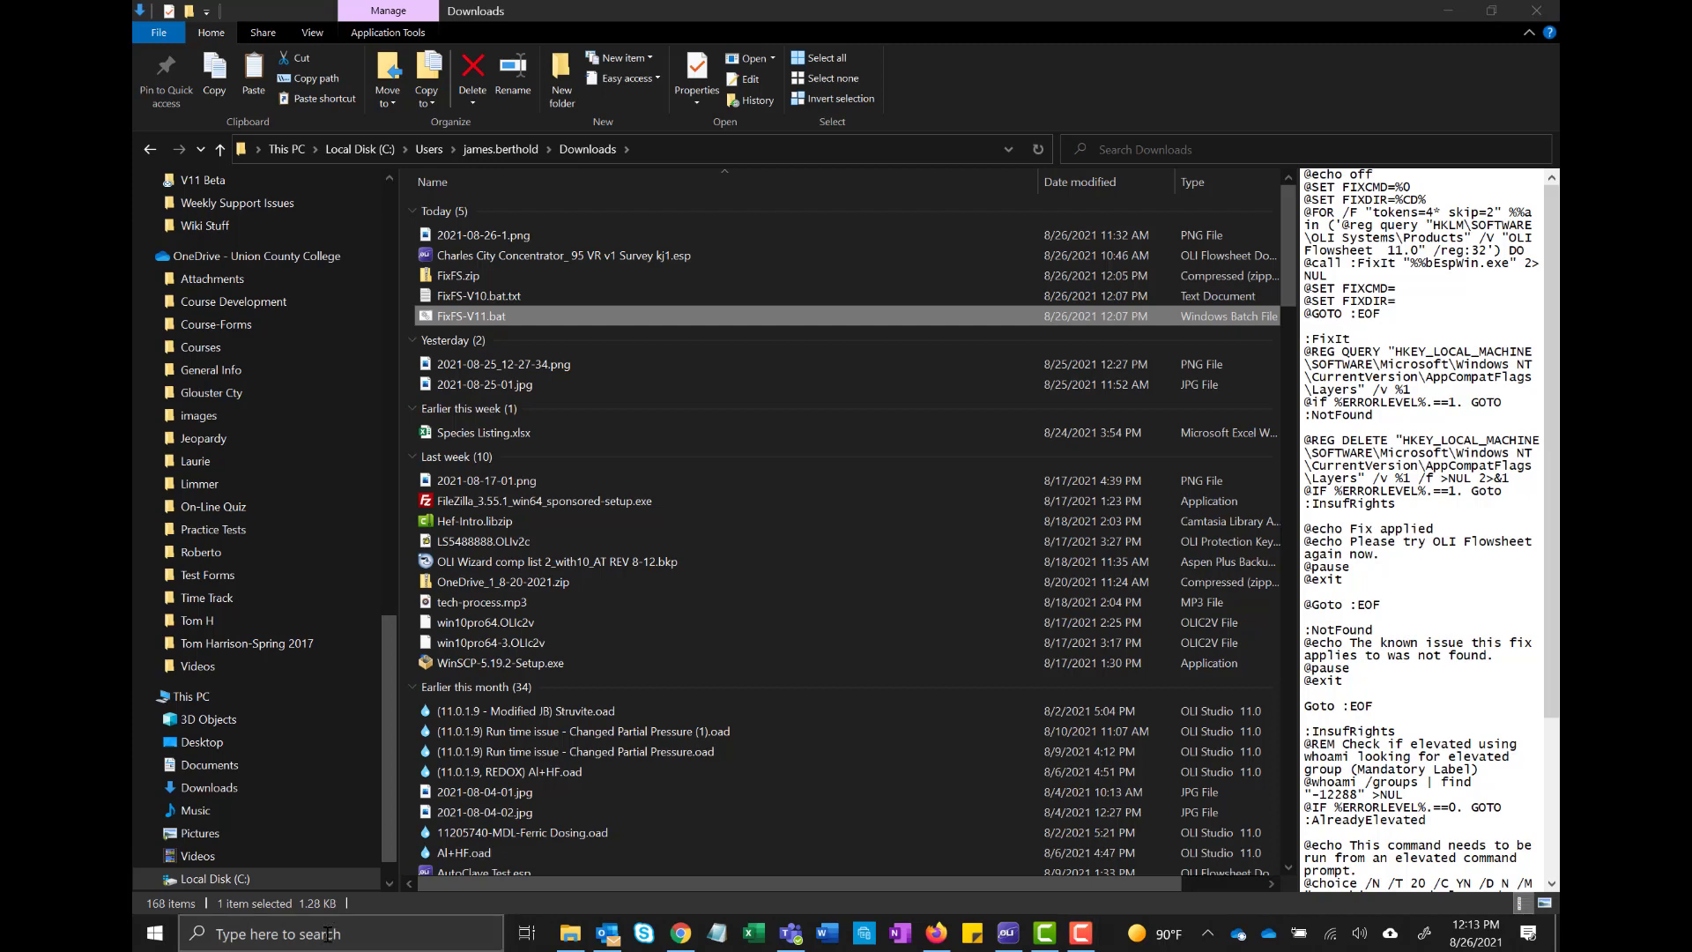
- Search Windows for cmd and open Command Prompt as administrator
{"action": "left_click", "coordinate": [327, 934]}
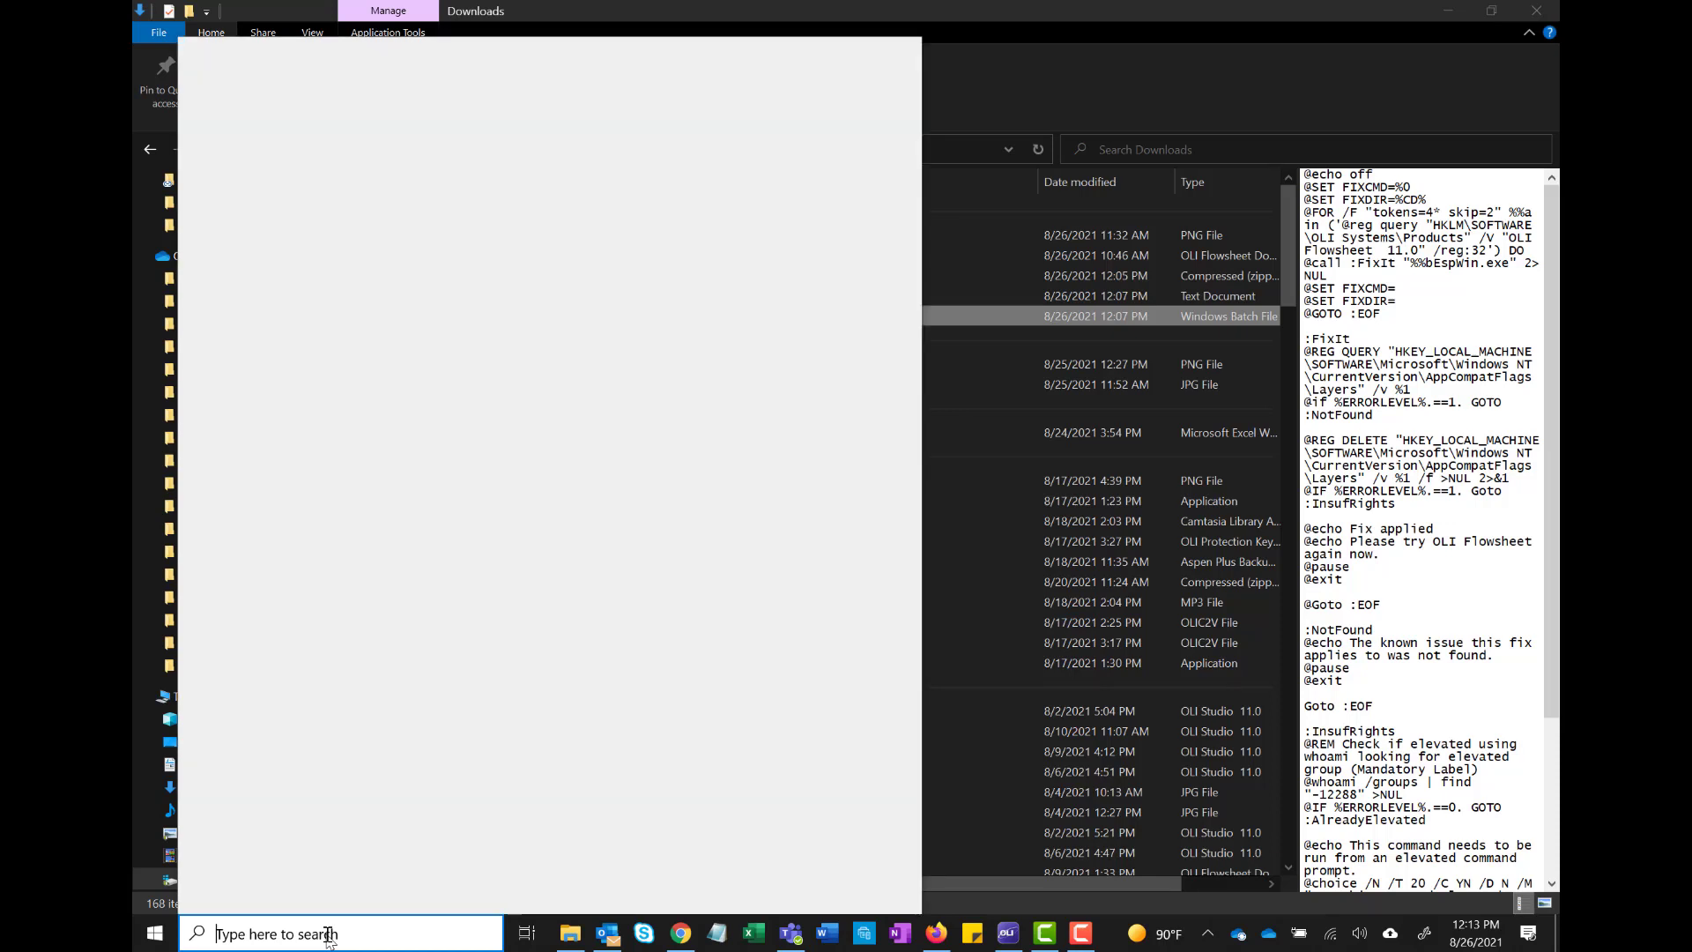
{"action": "type", "text": "cmd"}
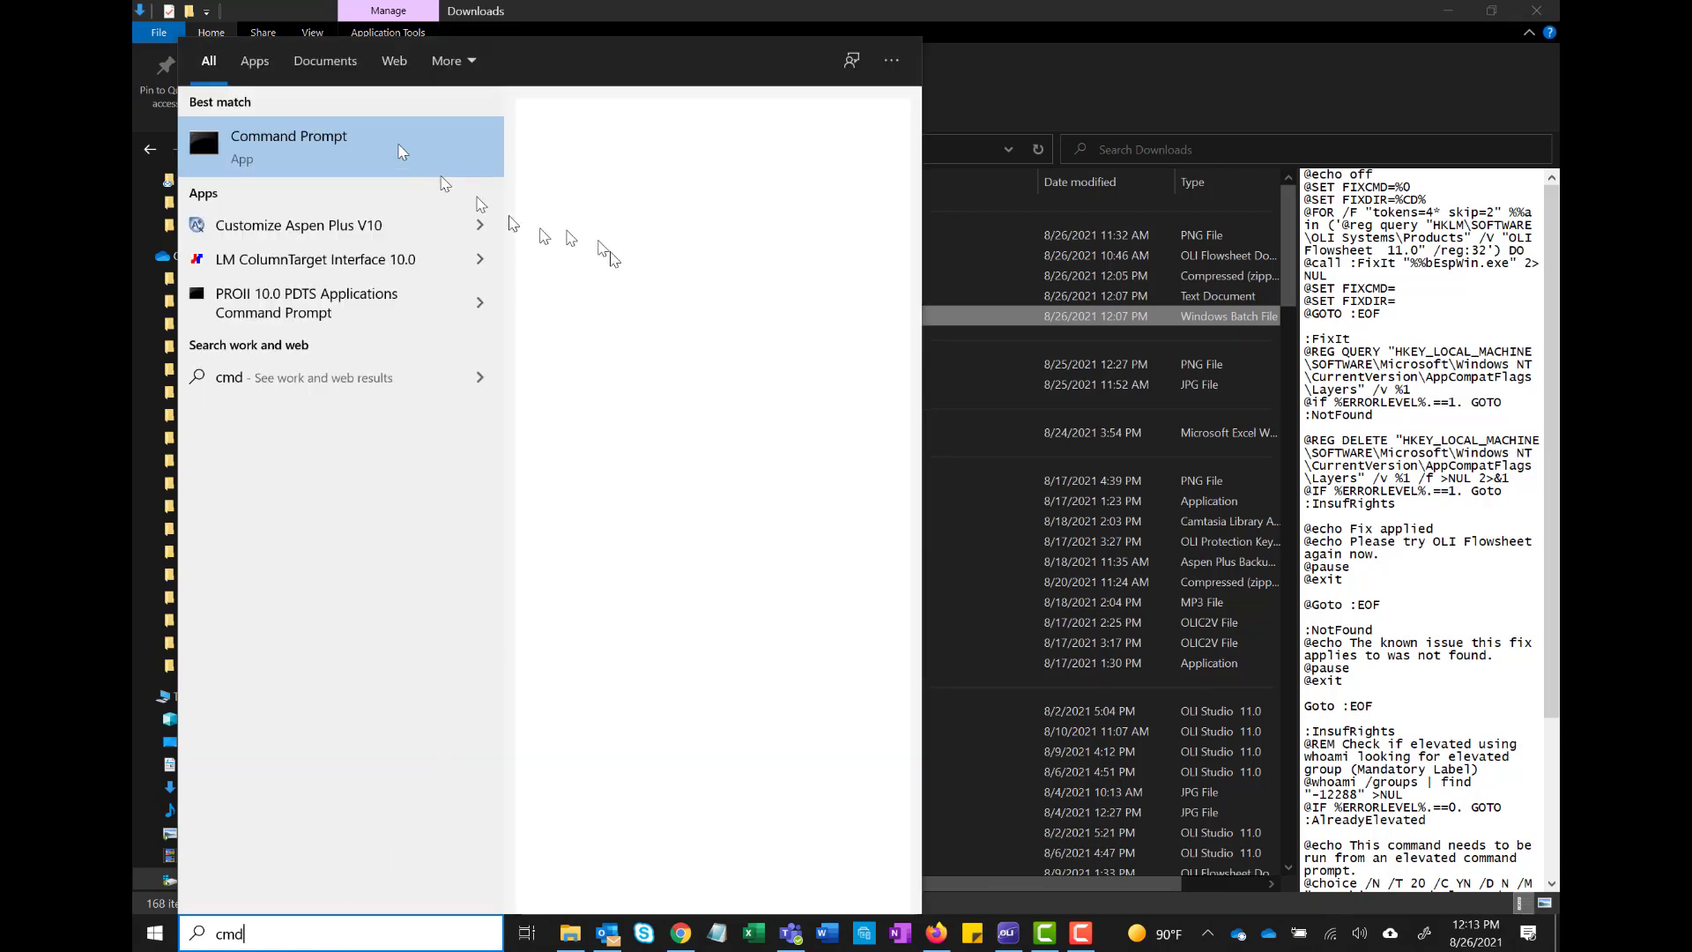
{"action": "left_click", "coordinate": [342, 146]}
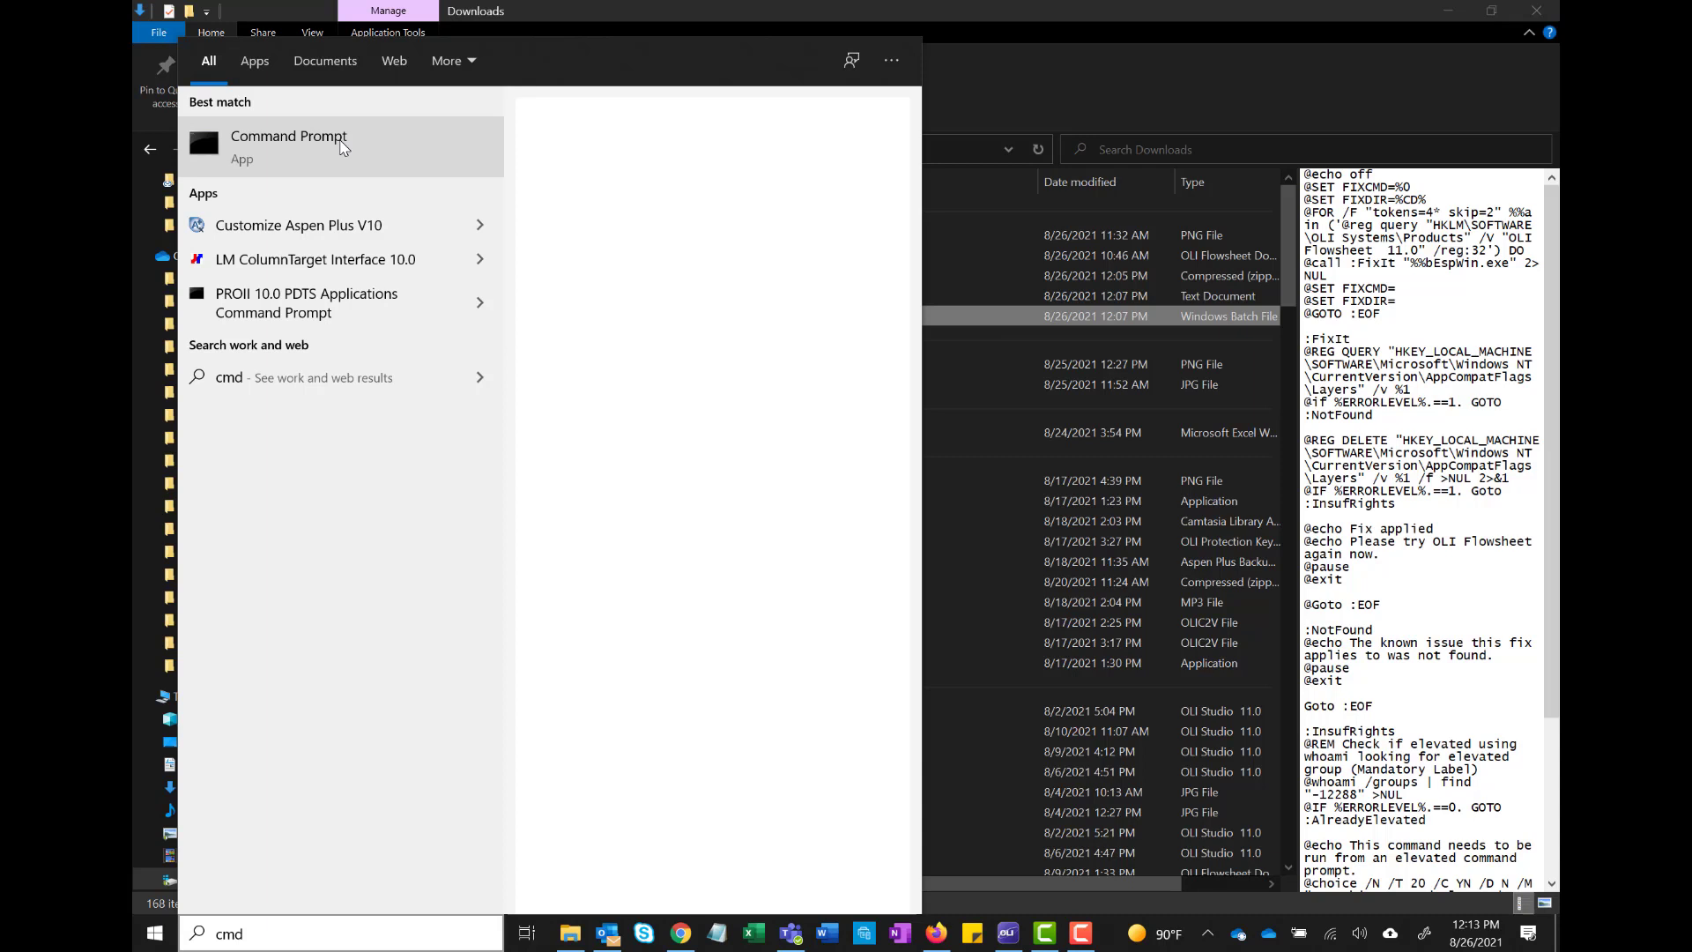
{"action": "right_click", "coordinate": [343, 147]}
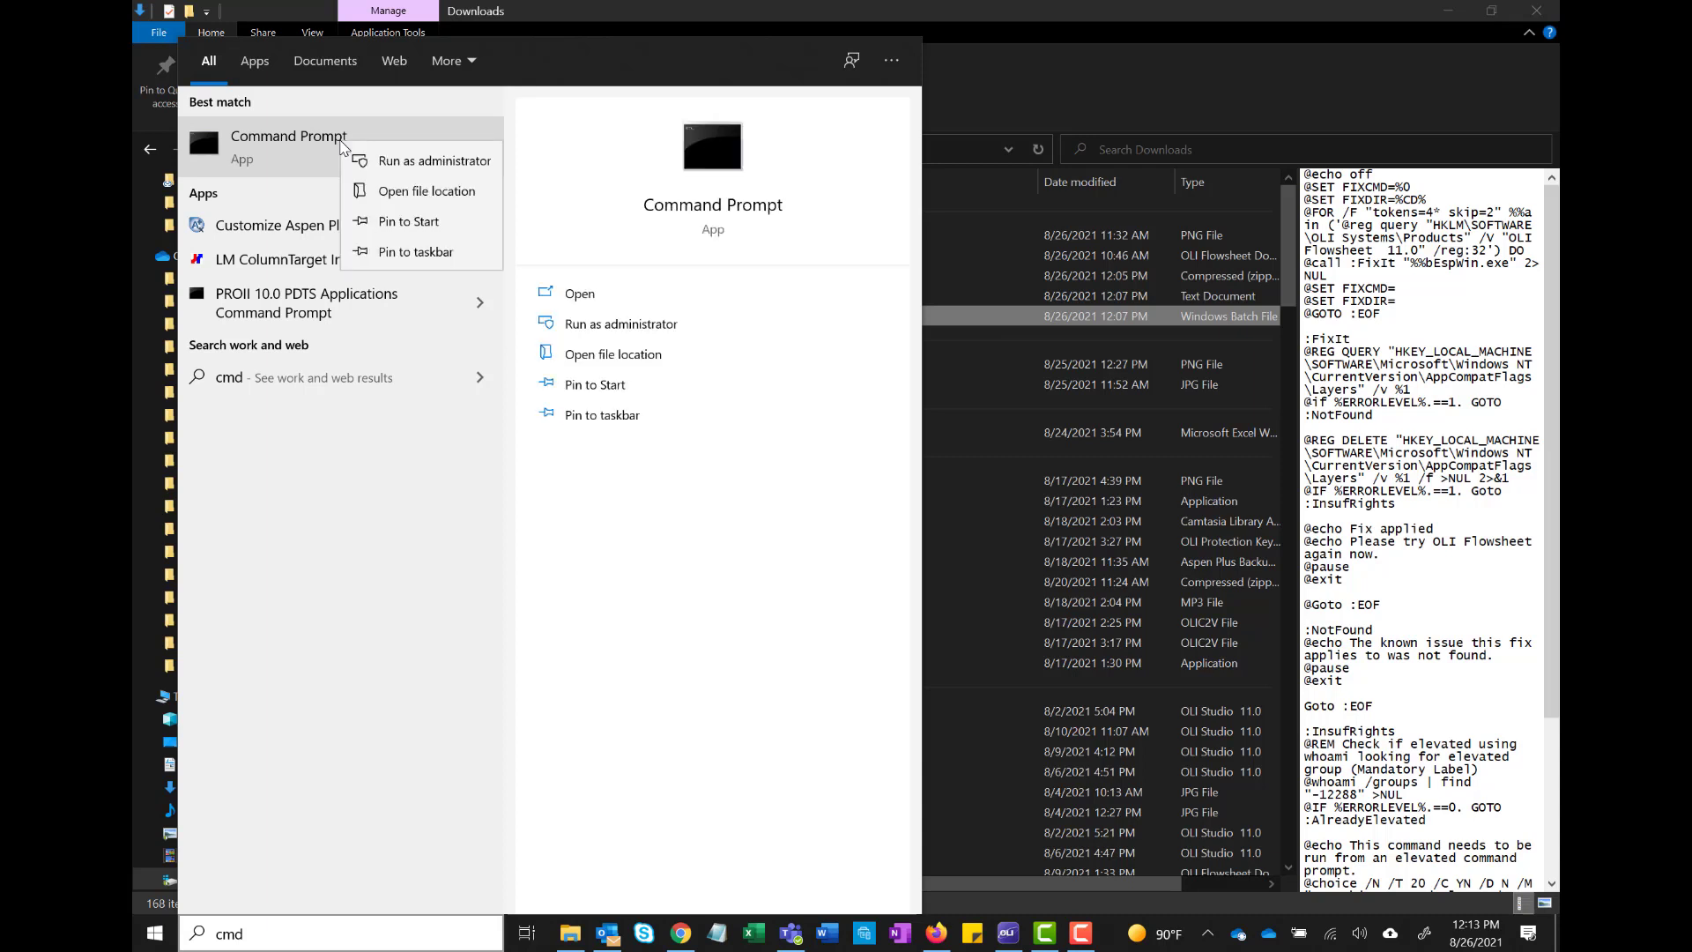
{"action": "left_click", "coordinate": [648, 333]}
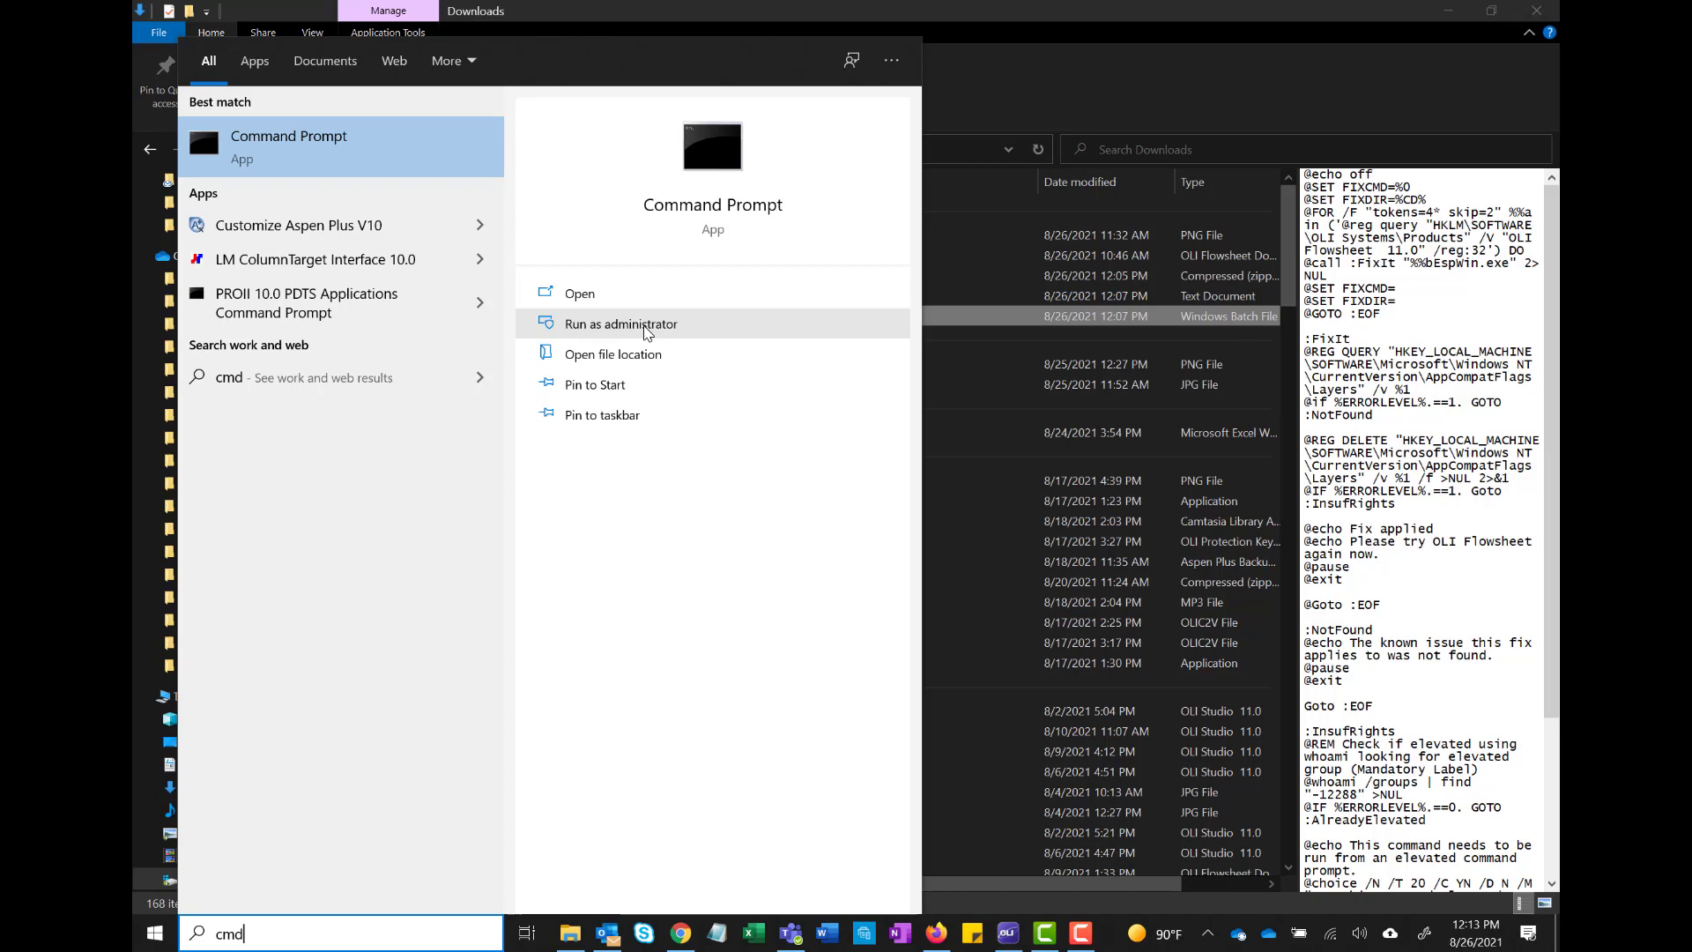
{"action": "left_click", "coordinate": [647, 328]}
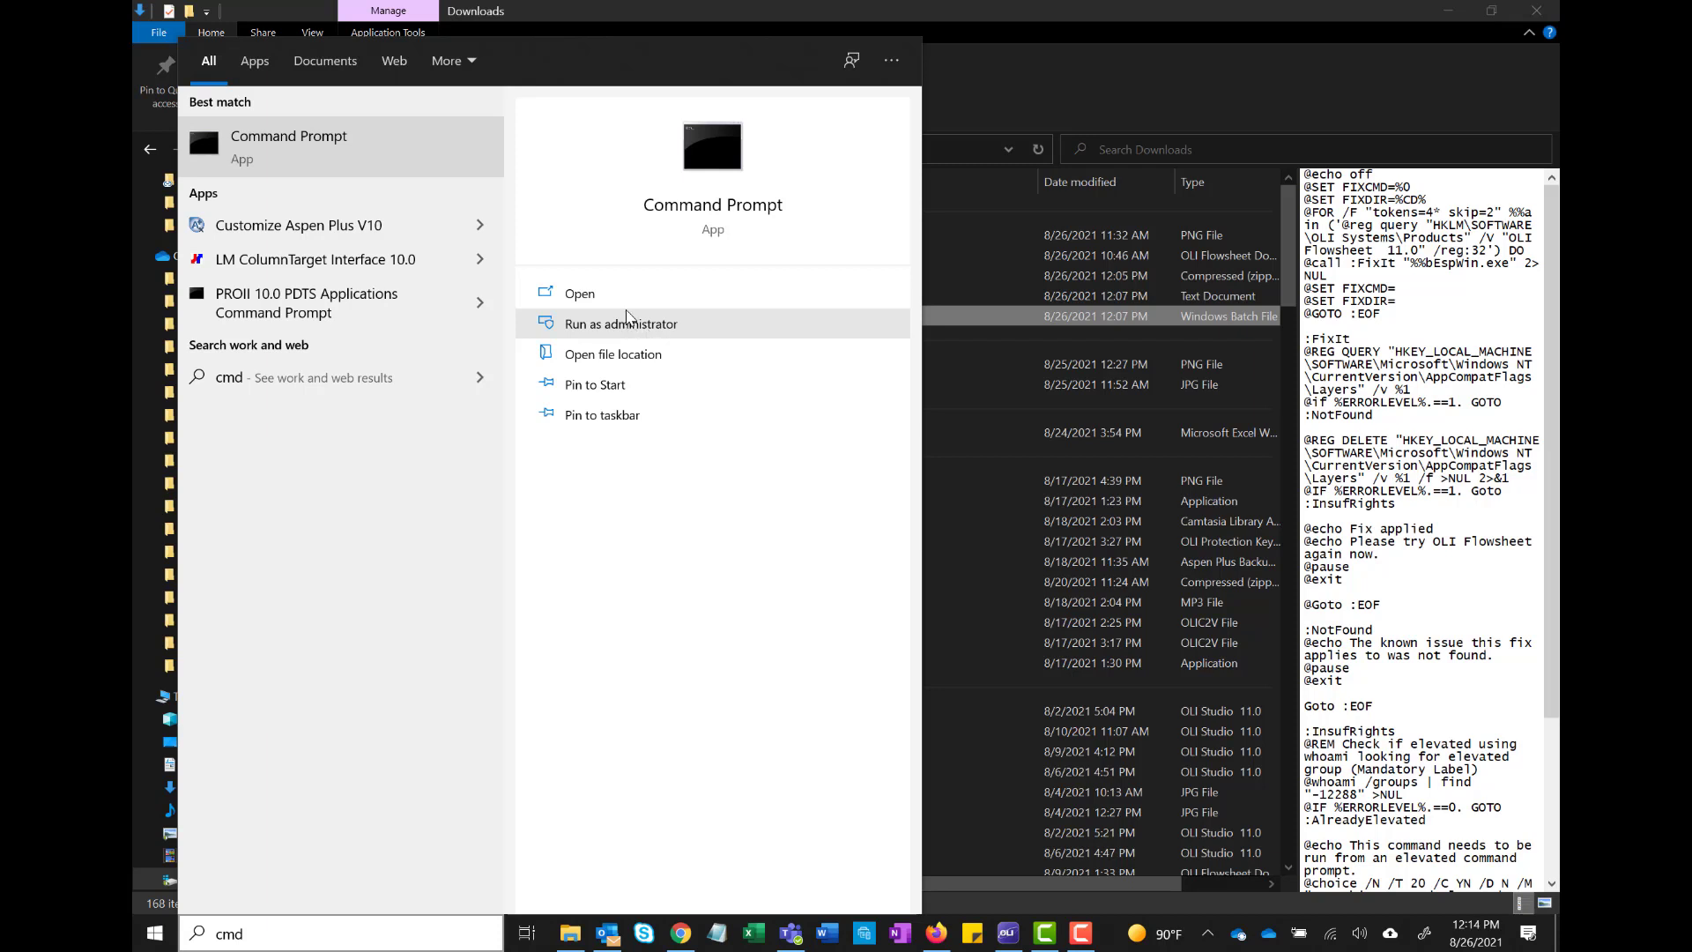
{"action": "left_click", "coordinate": [579, 326]}
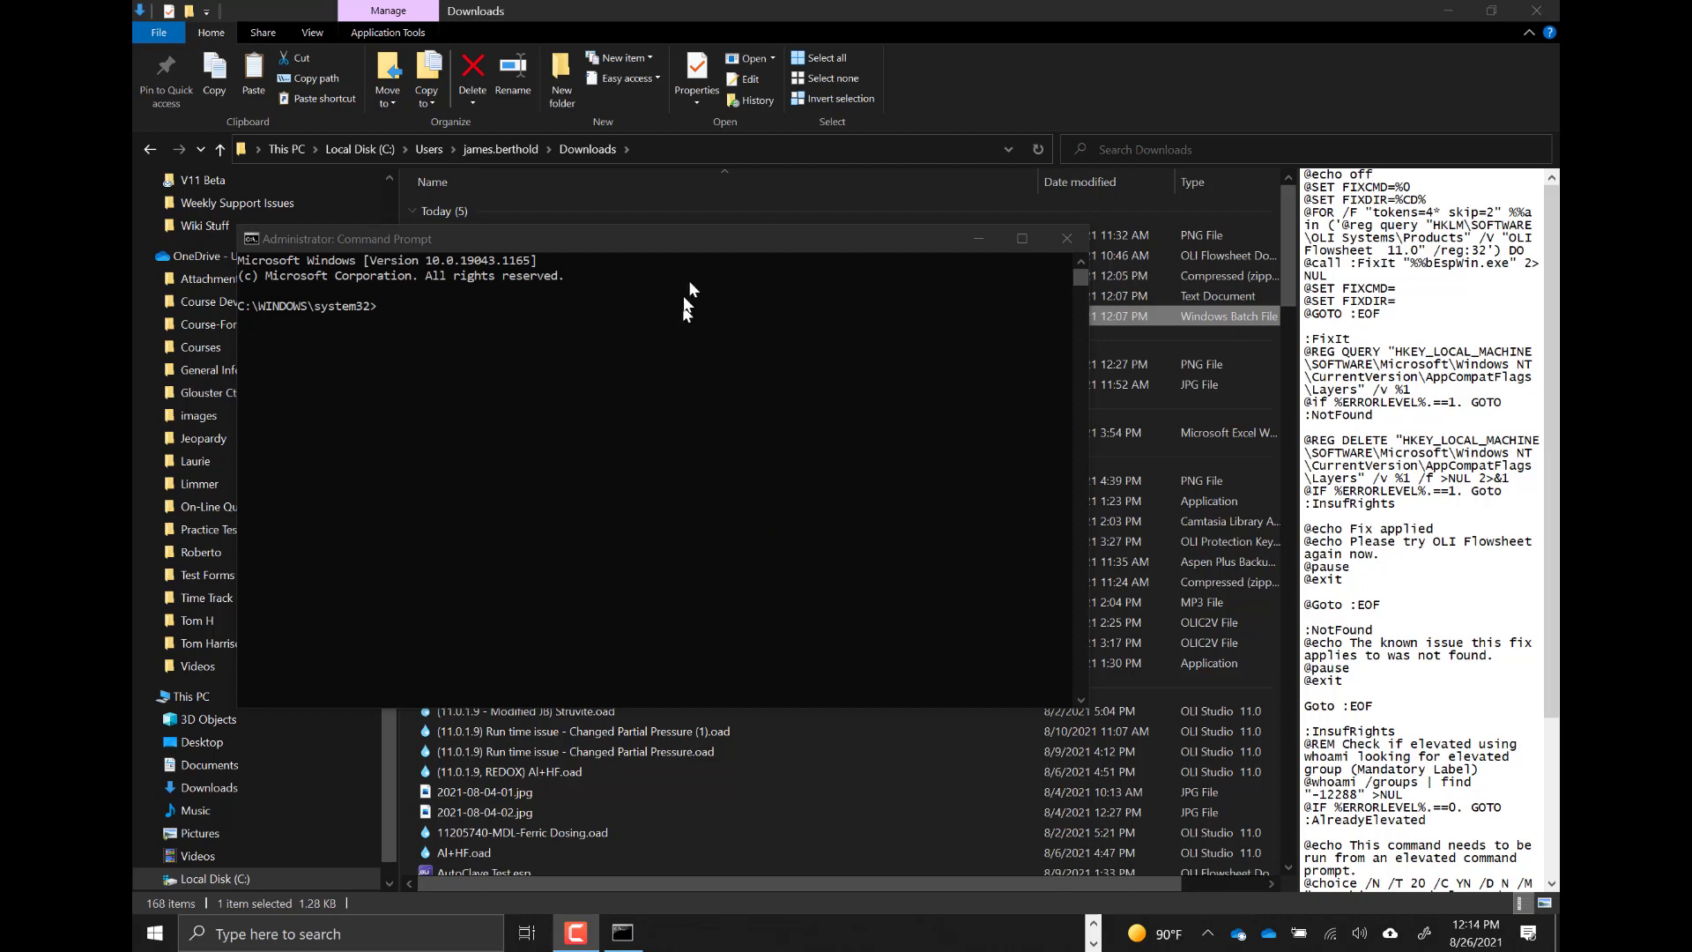
- Copy the Downloads folder path from File Explorer and change the administrator Command Prompt's directory to it with cd
{"action": "left_click", "coordinate": [721, 149]}
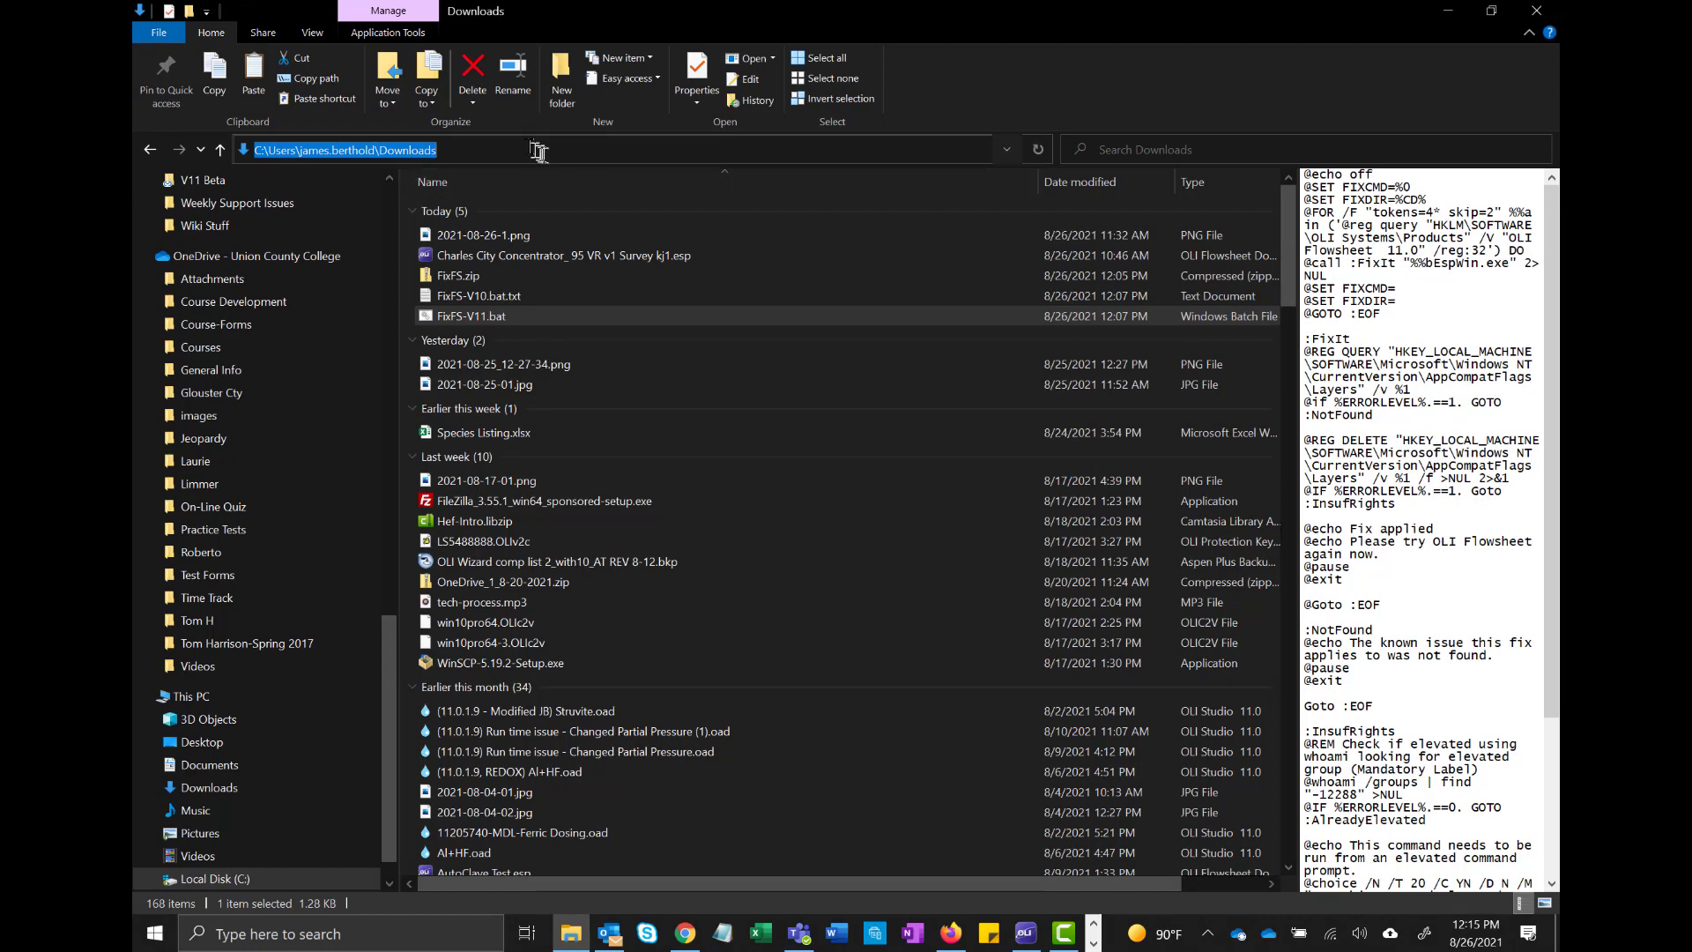
{"action": "right_click", "coordinate": [417, 152]}
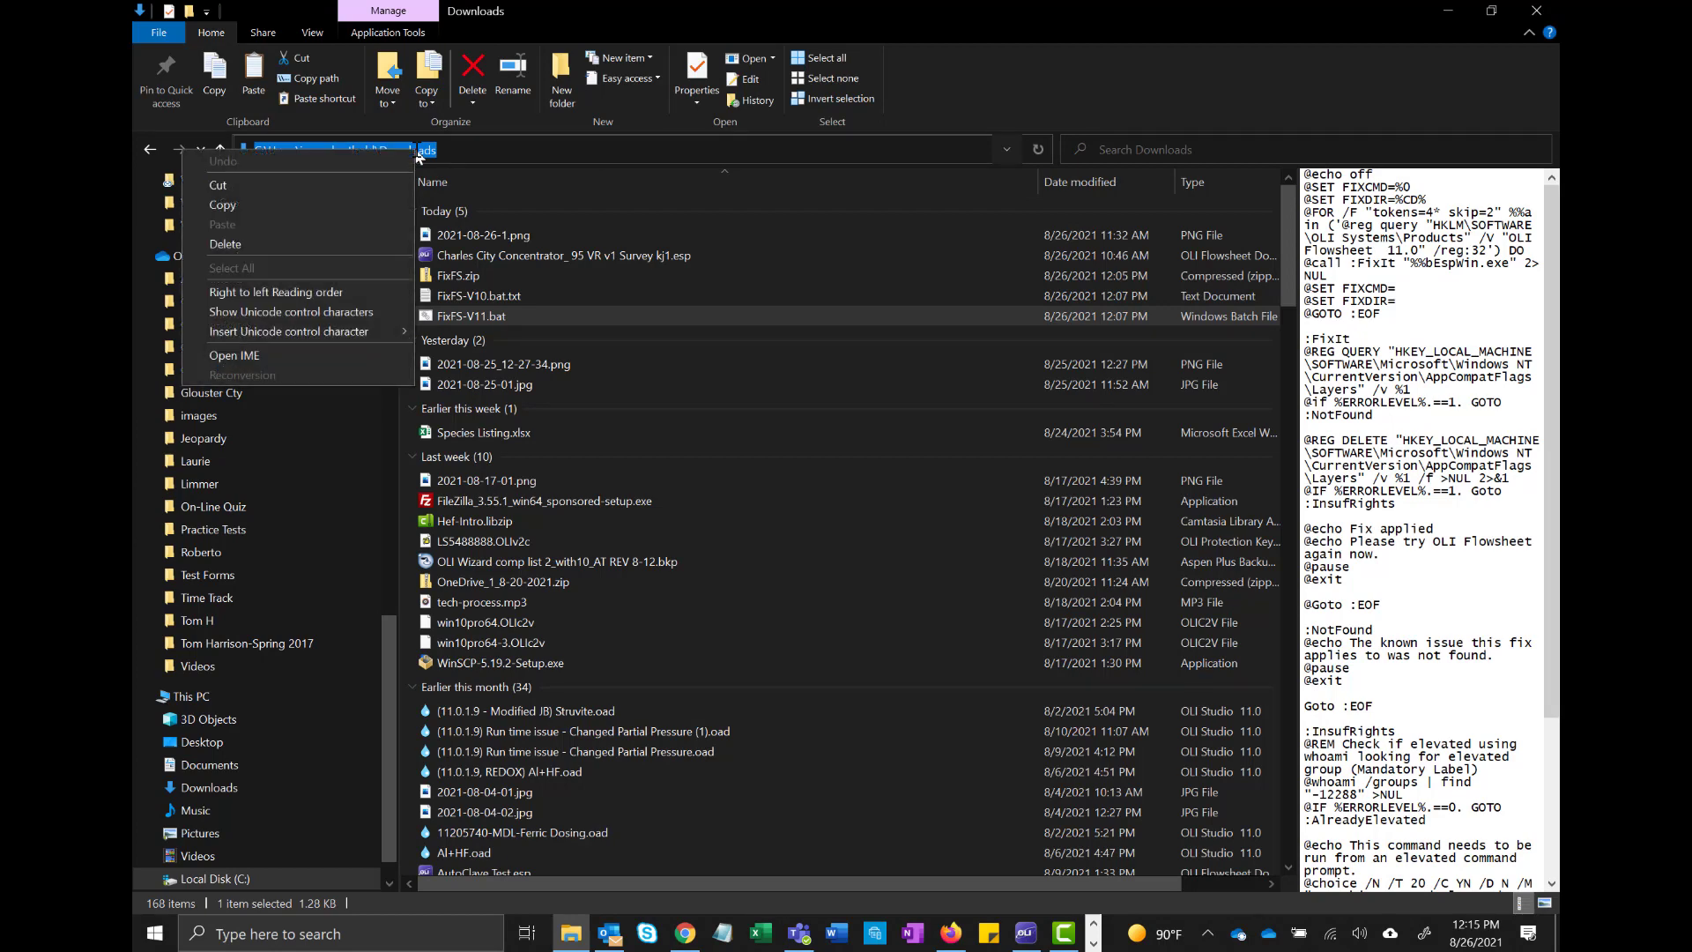
{"action": "left_click", "coordinate": [374, 211]}
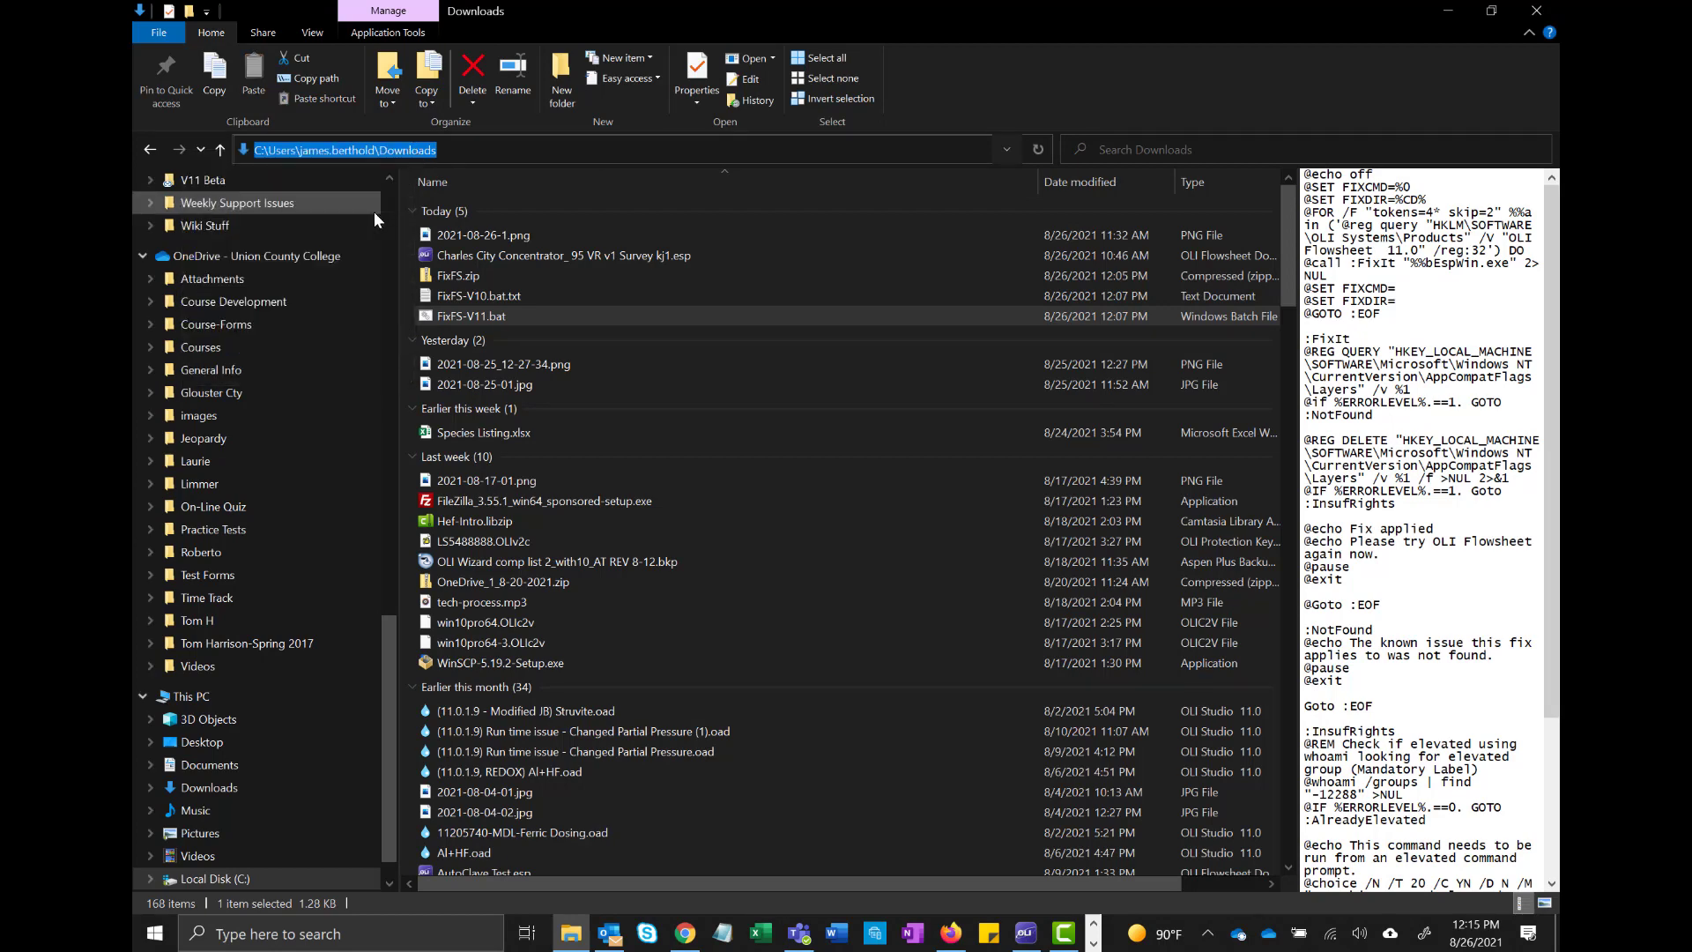
{"action": "left_click", "coordinate": [1093, 944]}
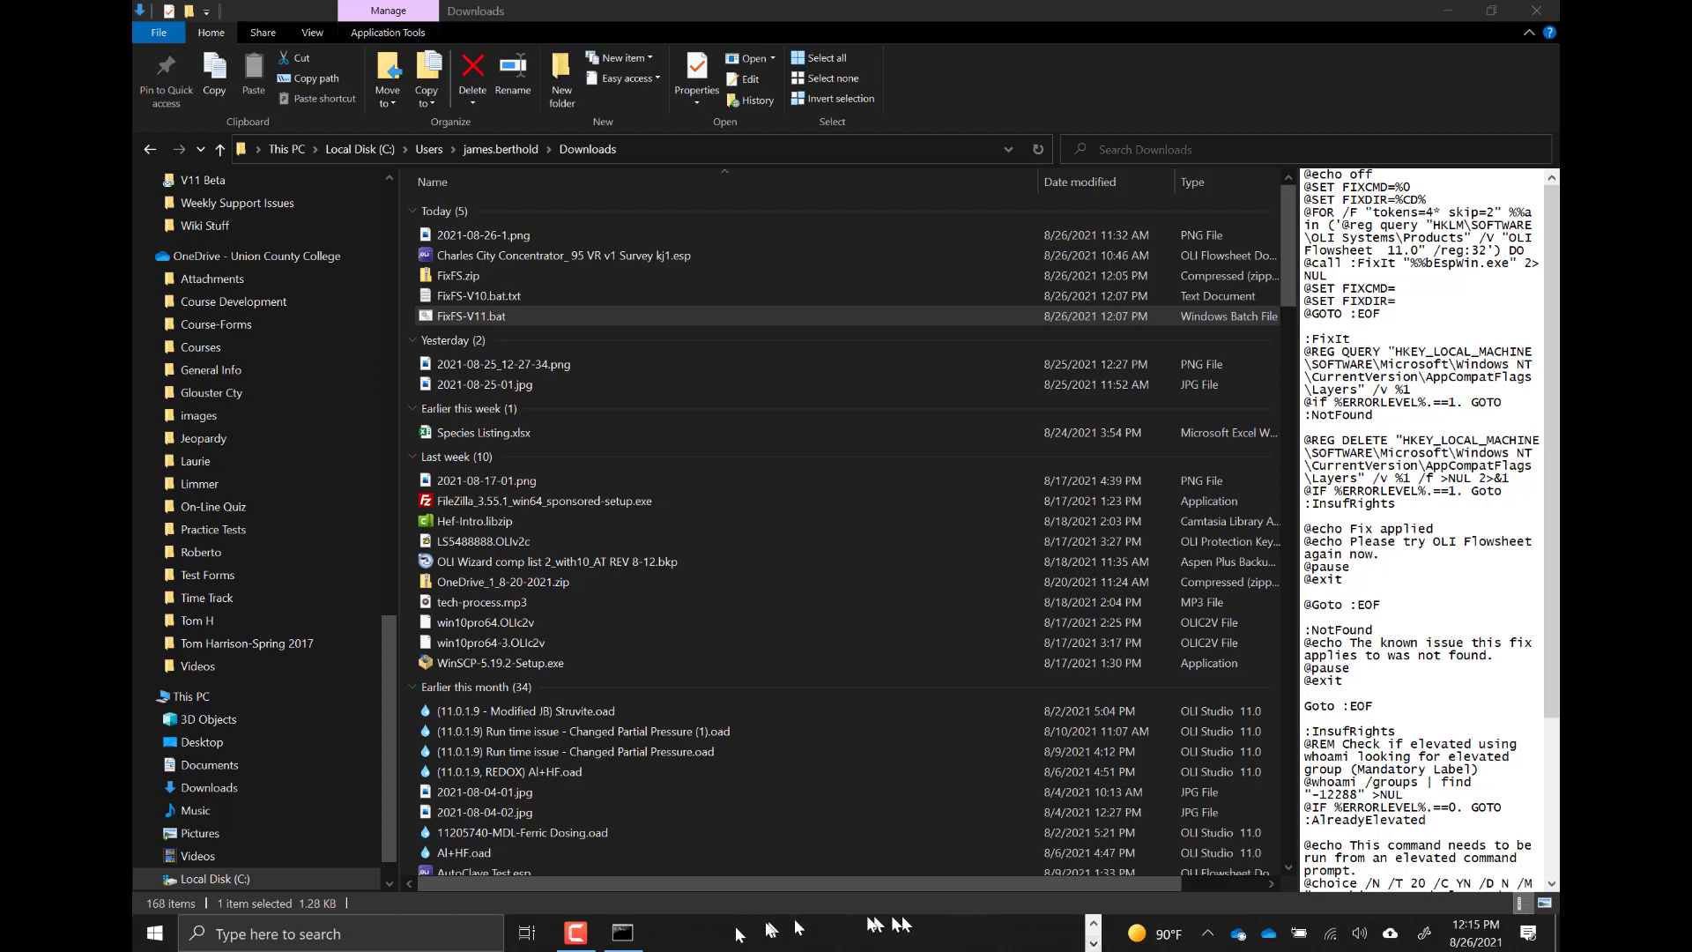
{"action": "left_click", "coordinate": [623, 932]}
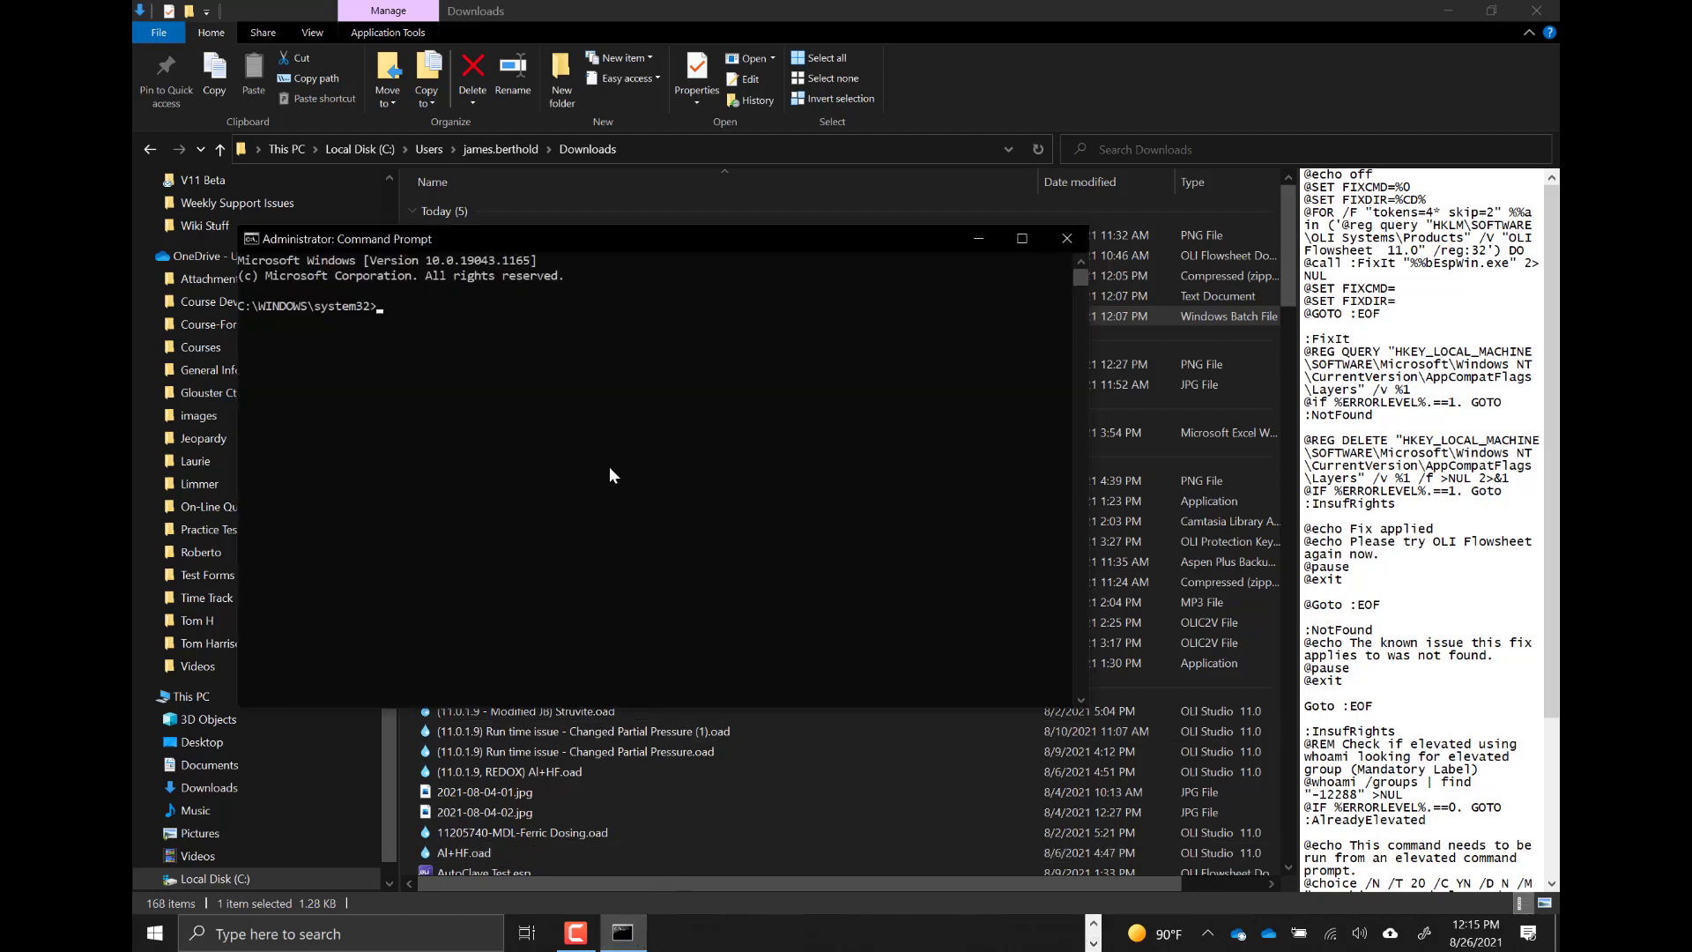
{"action": "type", "text": "cd C:\\Users\\james.berthold\\Downloads"}
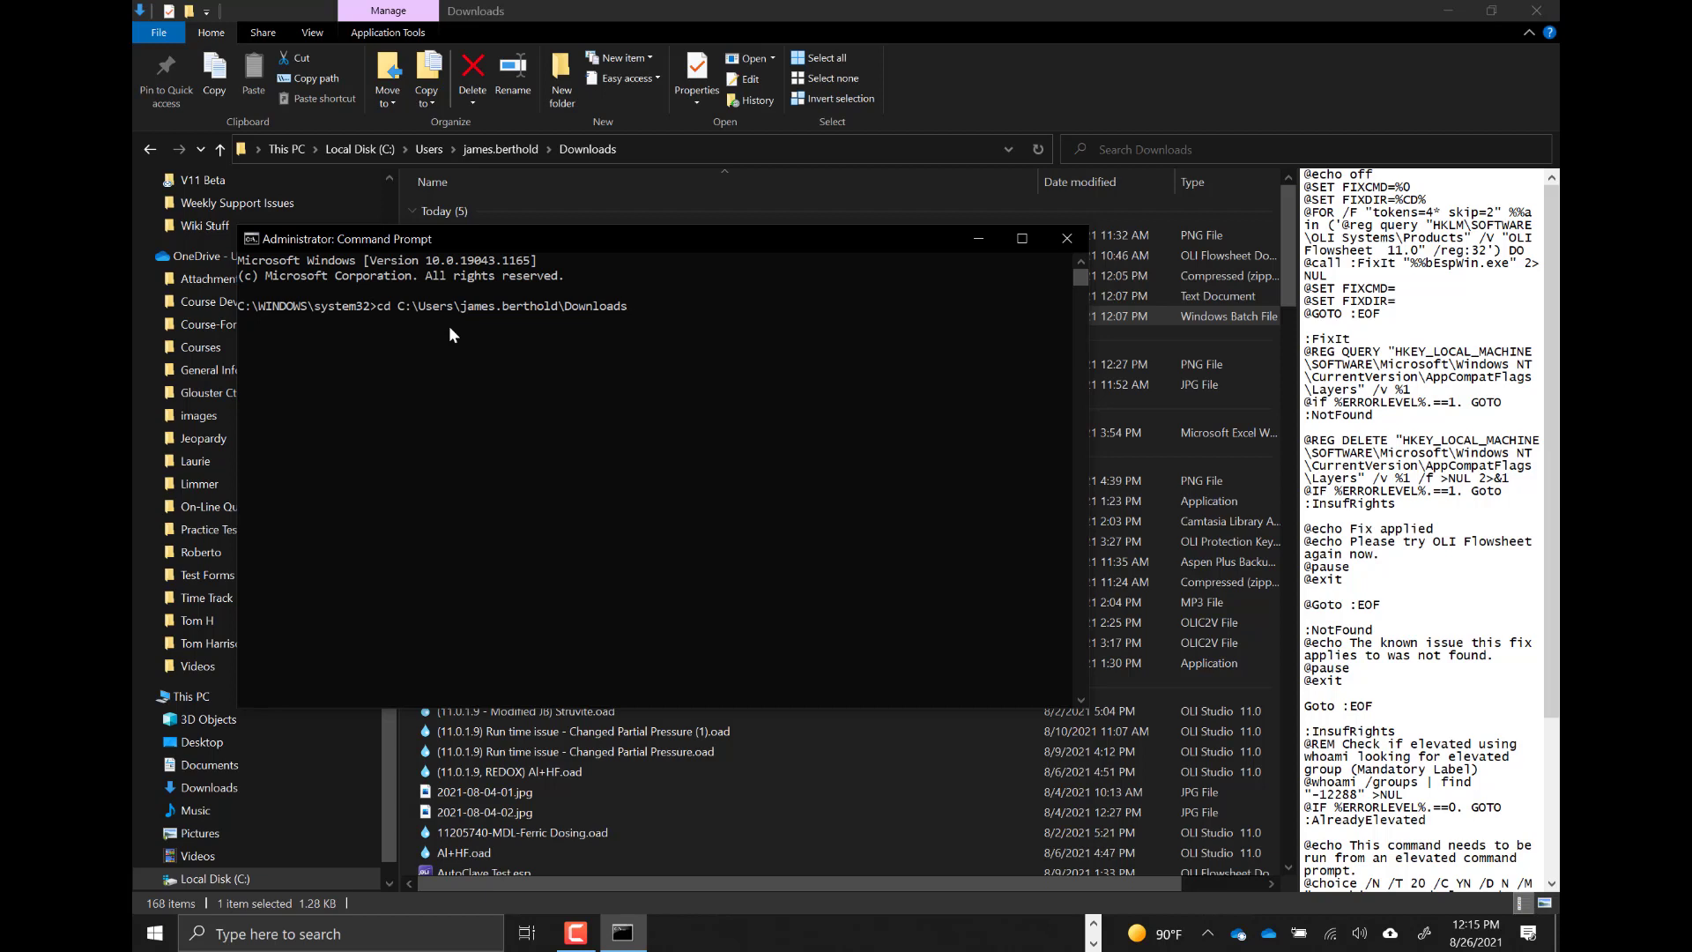
{"action": "key", "text": "Return"}
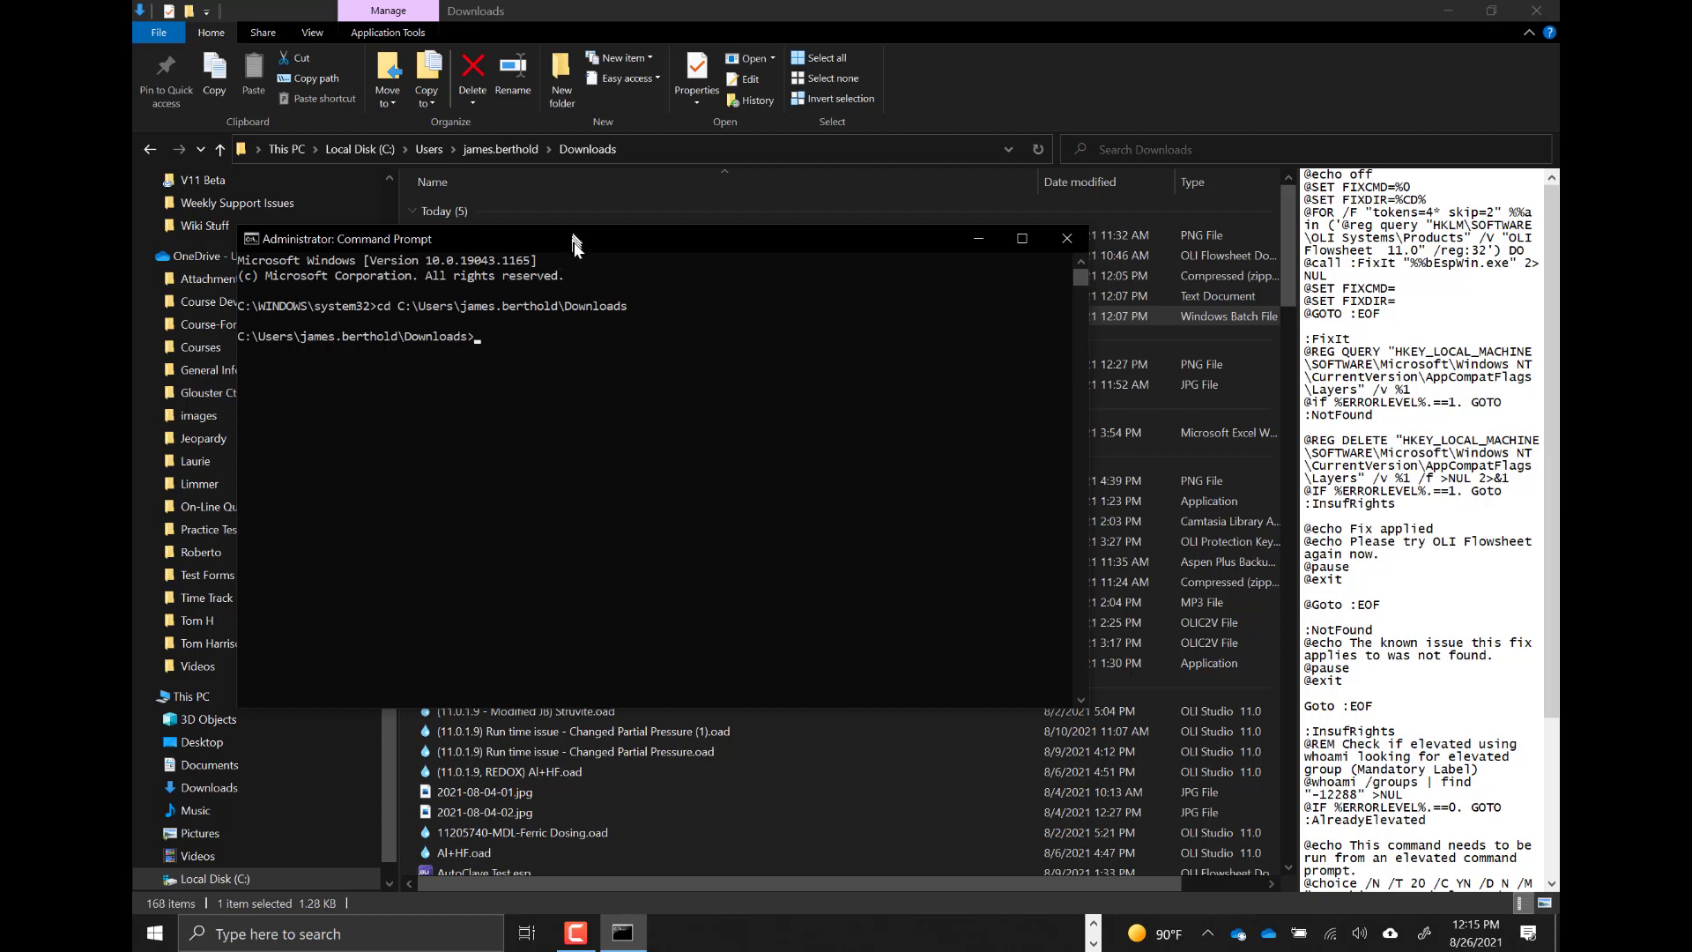
- Move the Command Prompt window clear of the batch file's name in the folder and run FixFS-V11
{"action": "left_click_drag", "start_coordinate": [573, 243], "coordinate": [578, 350]}
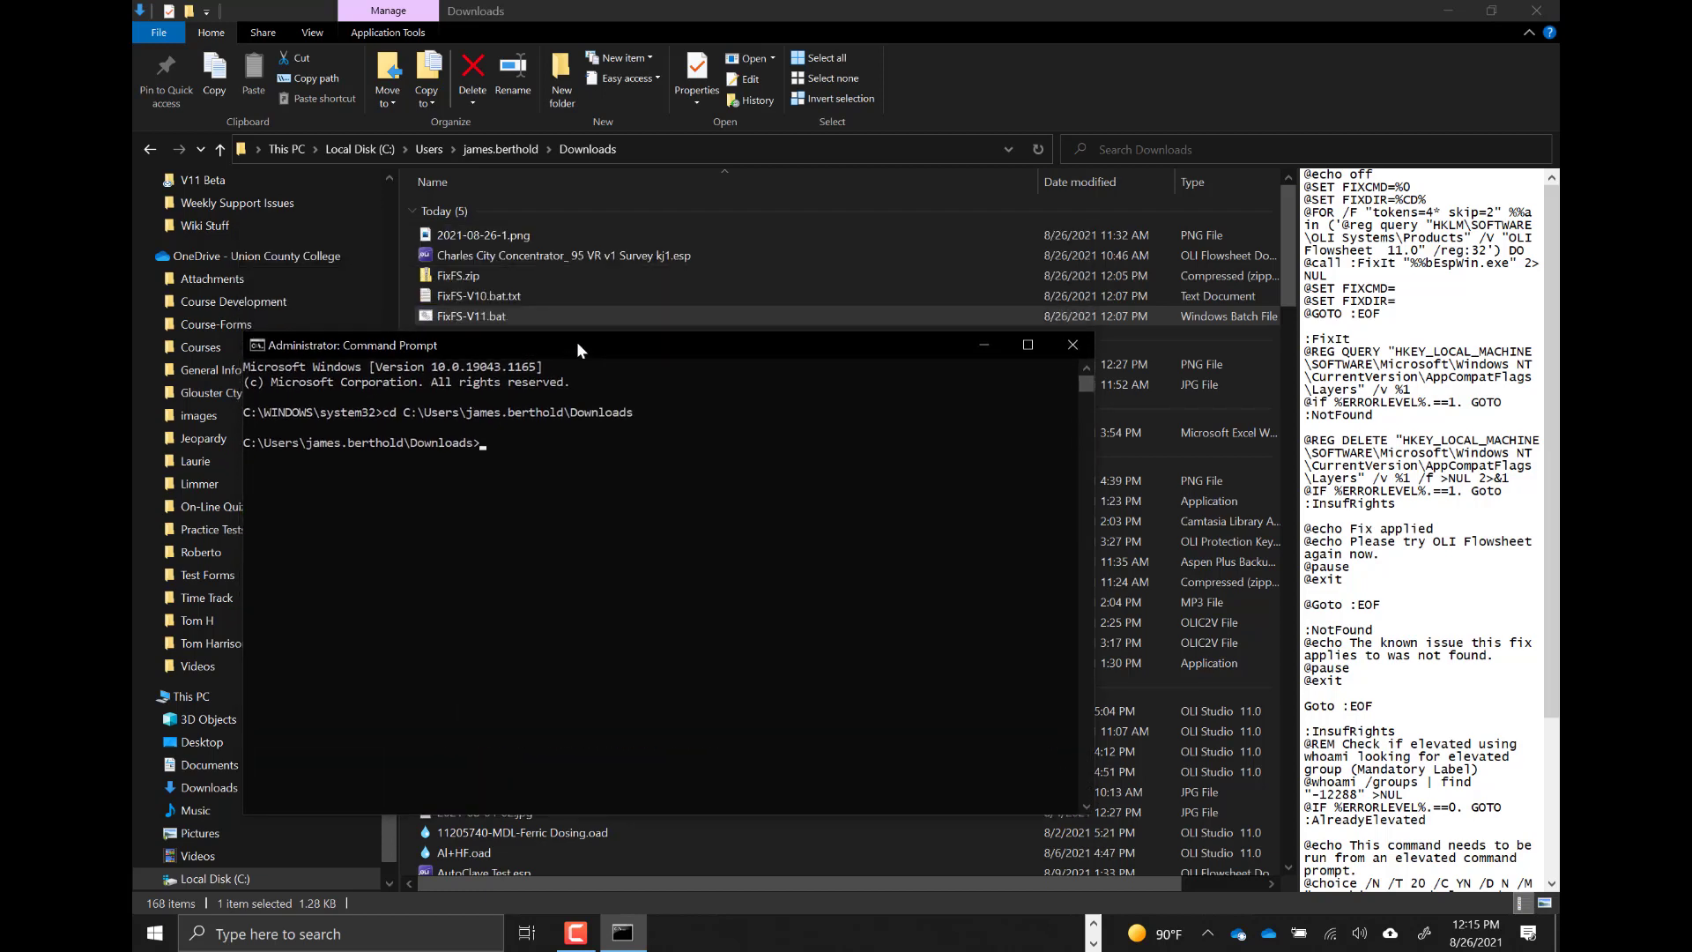
{"action": "type", "text": "FixFS"}
{"action": "type", "text": "-V11"}
{"action": "key", "text": "Return"}
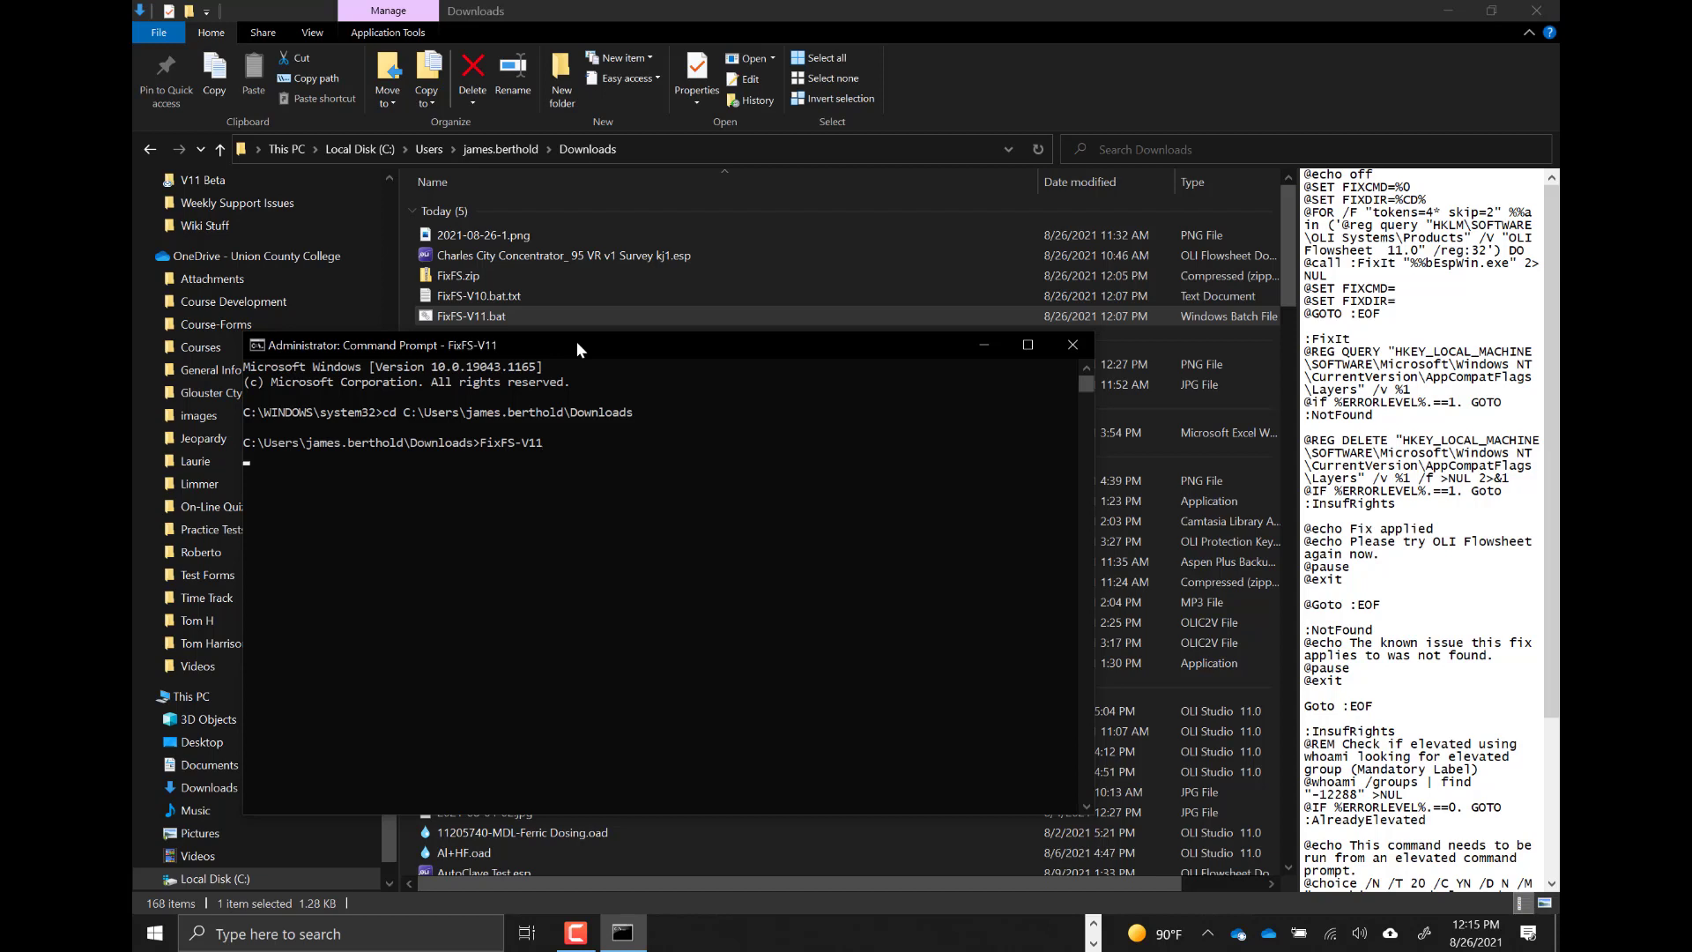